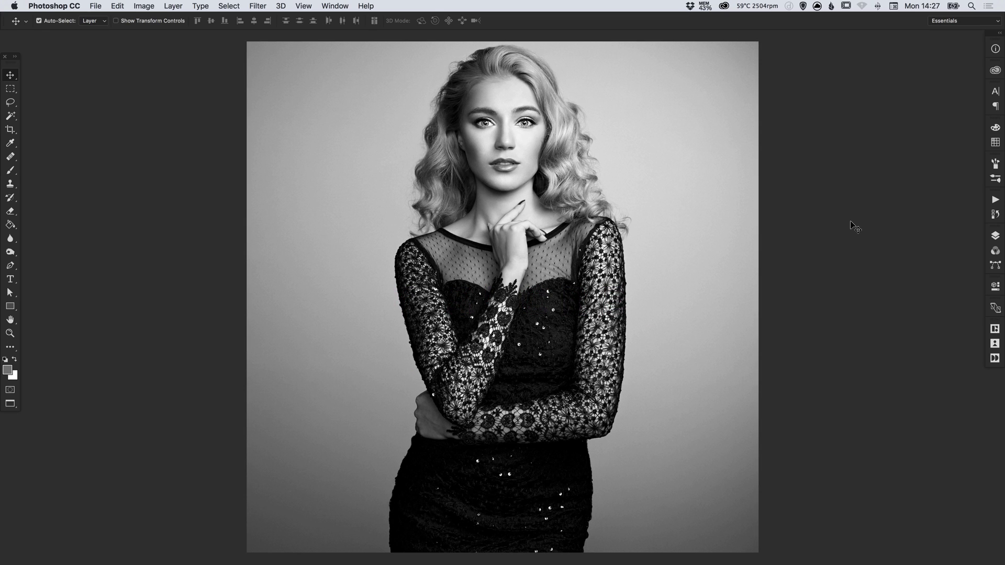
Show the Layers panel beside the portrait, listing only the Background layer
left_click(995, 236)
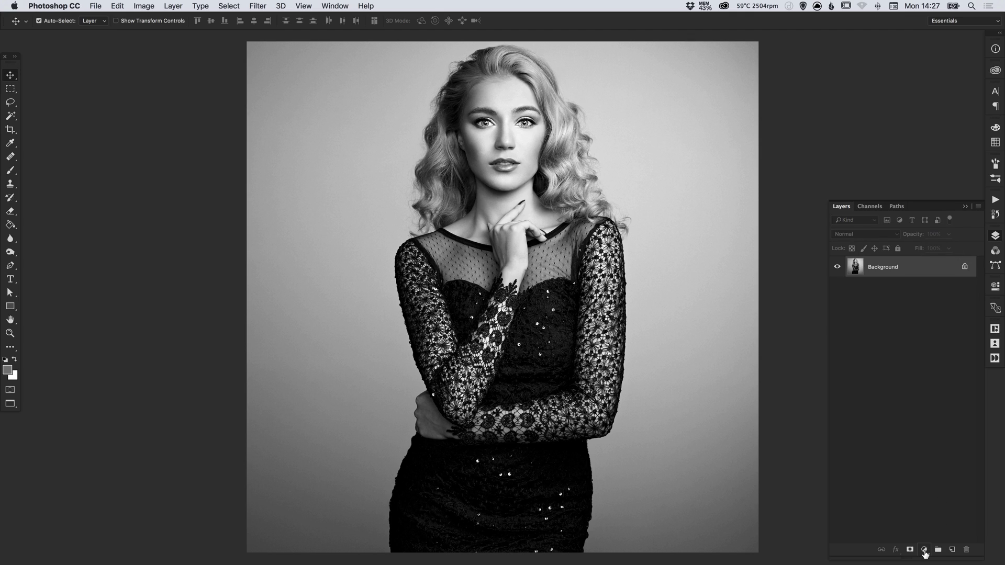
Add a Levels adjustment layer with black input 26 and midtones 0.90, then compare before/after
left_click(925, 551)
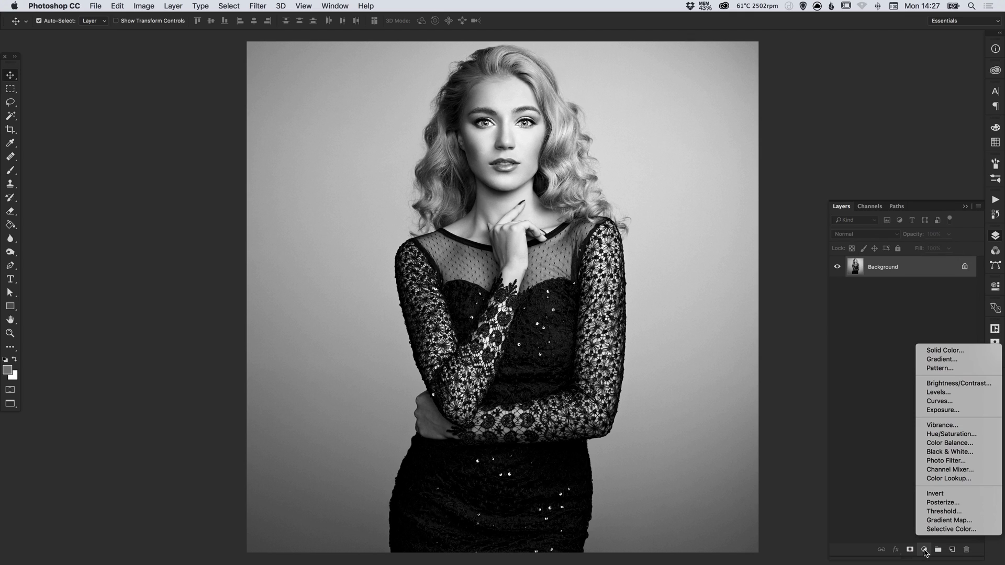
left_click(956, 392)
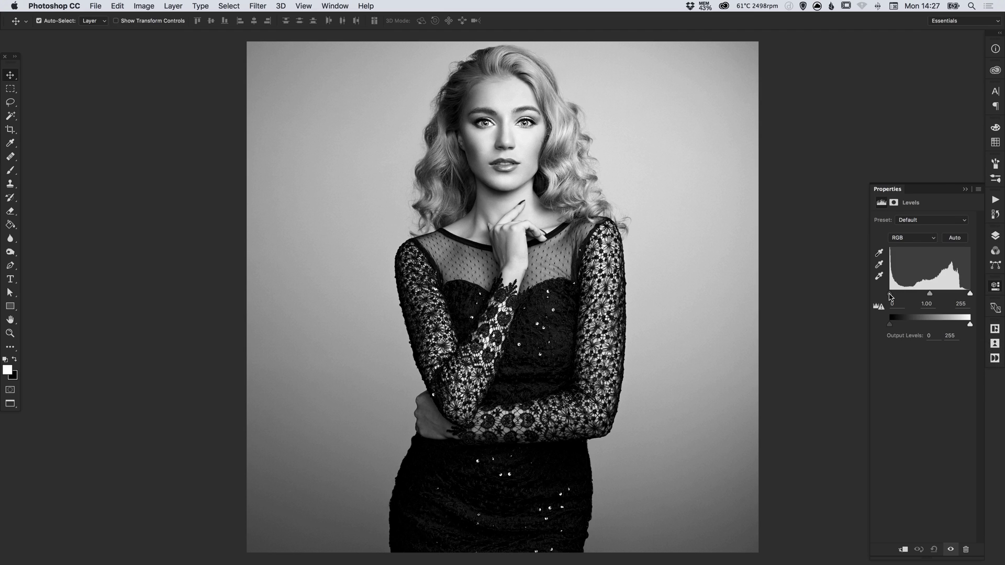
left_click_drag(889, 294, 896, 293)
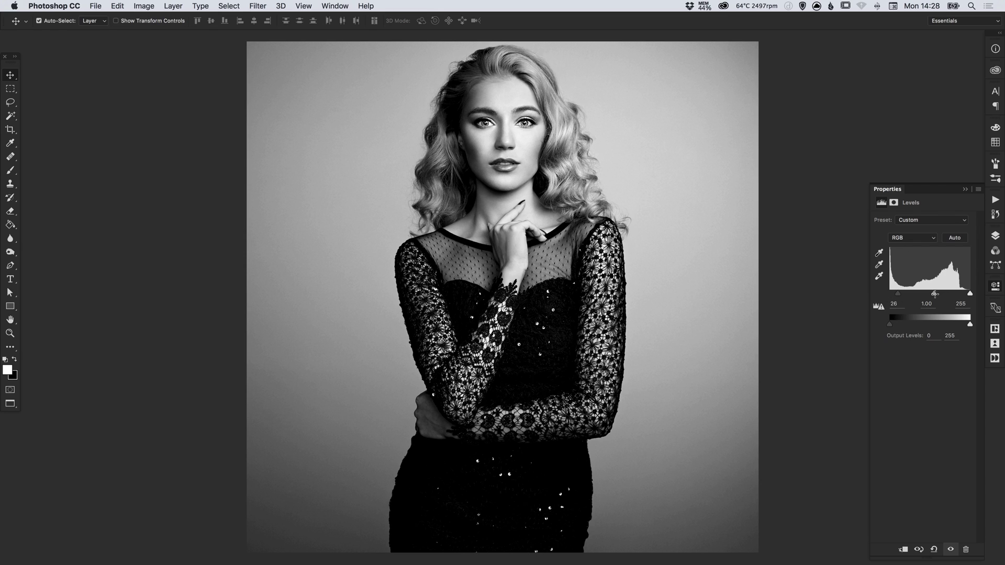
left_click_drag(936, 293, 938, 294)
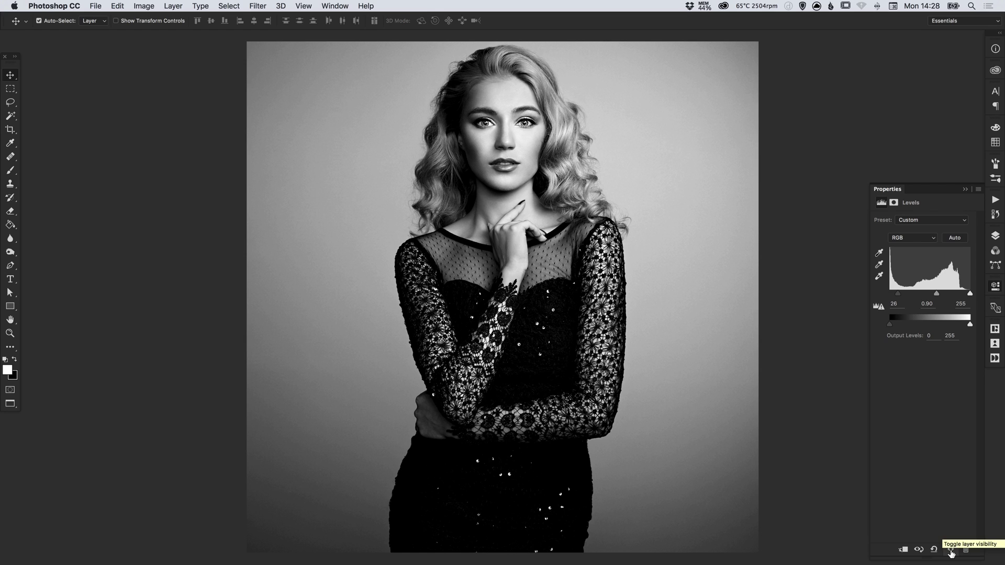
left_click(951, 550)
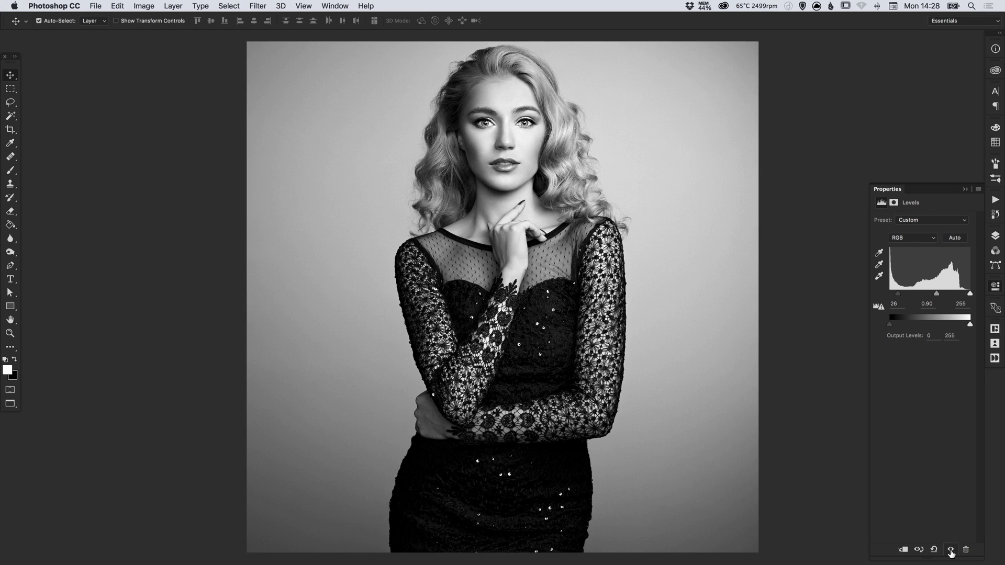
left_click(951, 551)
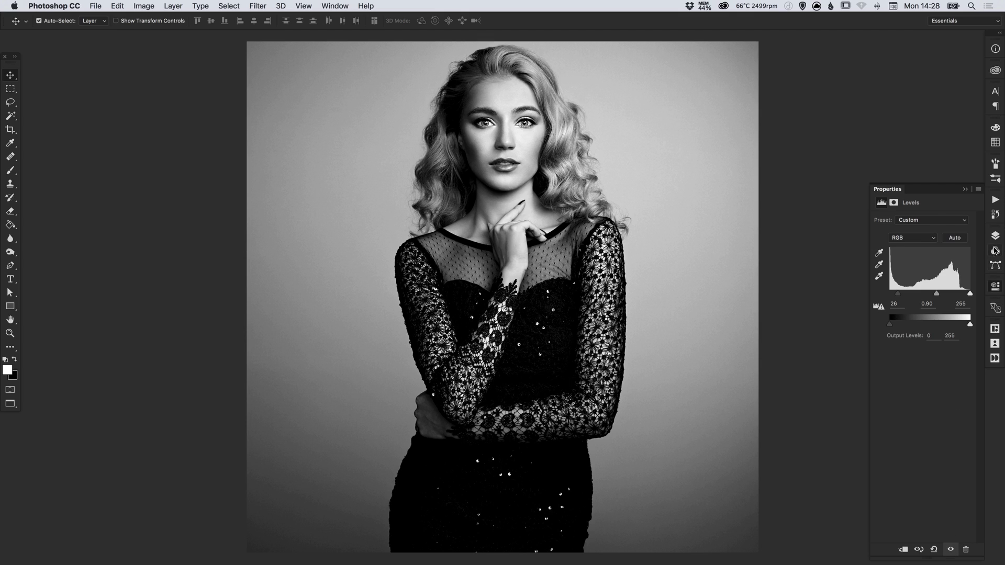
left_click(995, 239)
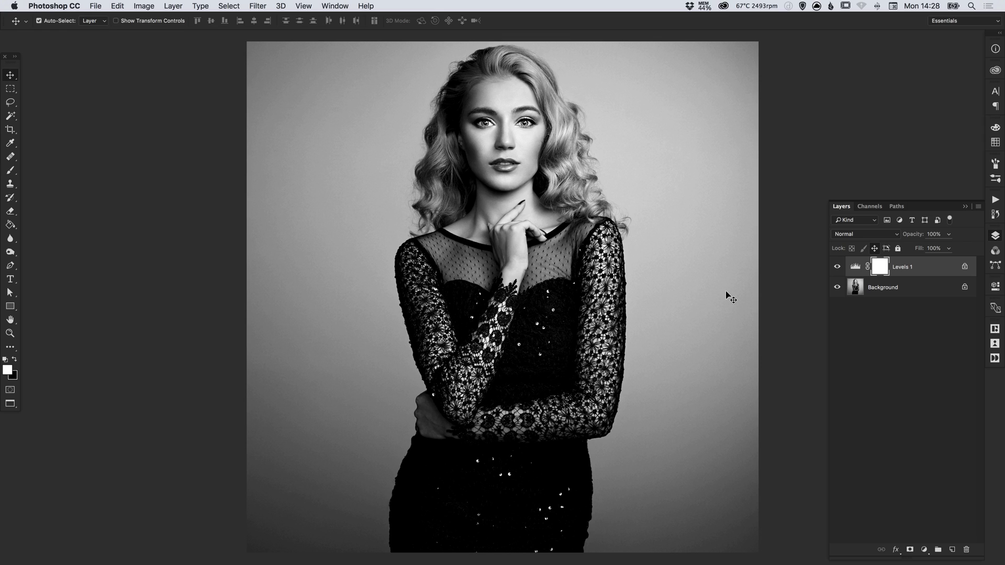
Create a text layer on the canvas reading 'MY SECRET'
left_click(10, 279)
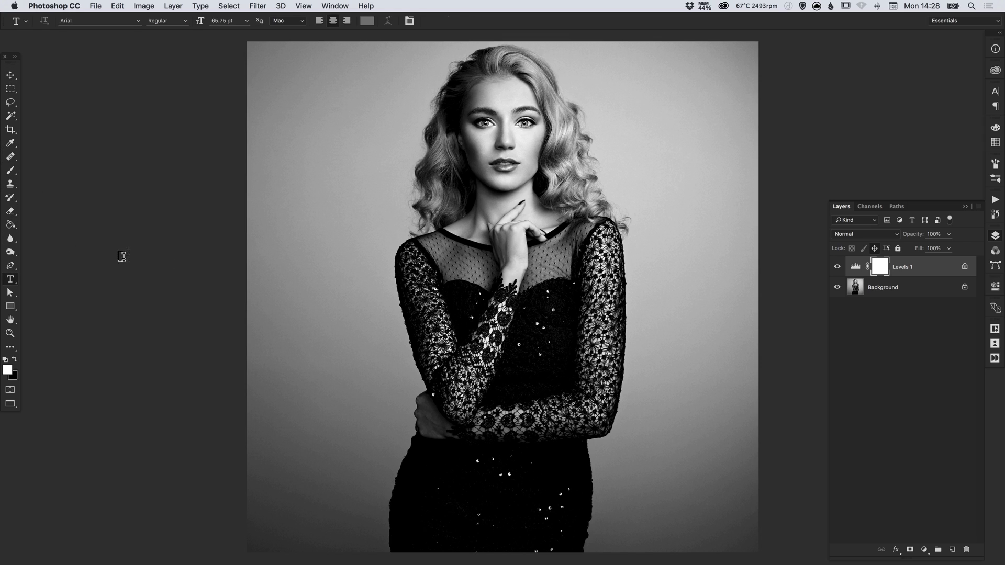
left_click(368, 234)
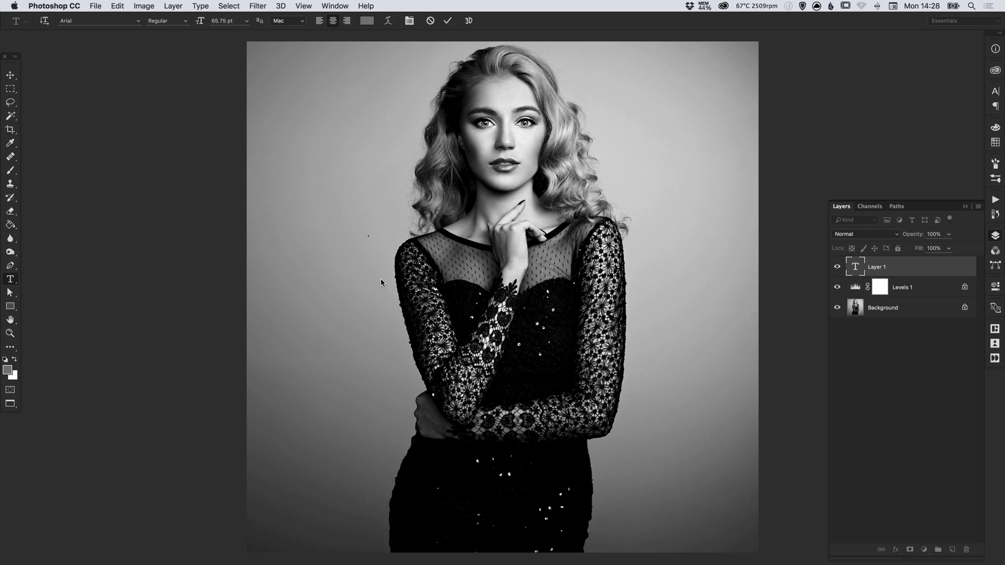
type("MY SECRET")
left_click(11, 76)
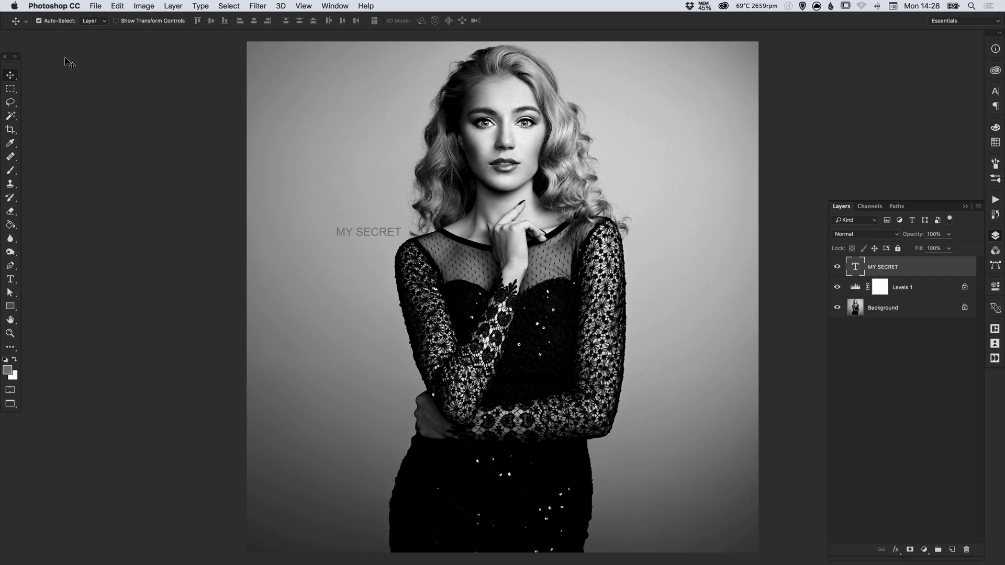
Scale the MY SECRET text up to about 330% and move it down over the chest
left_click(116, 7)
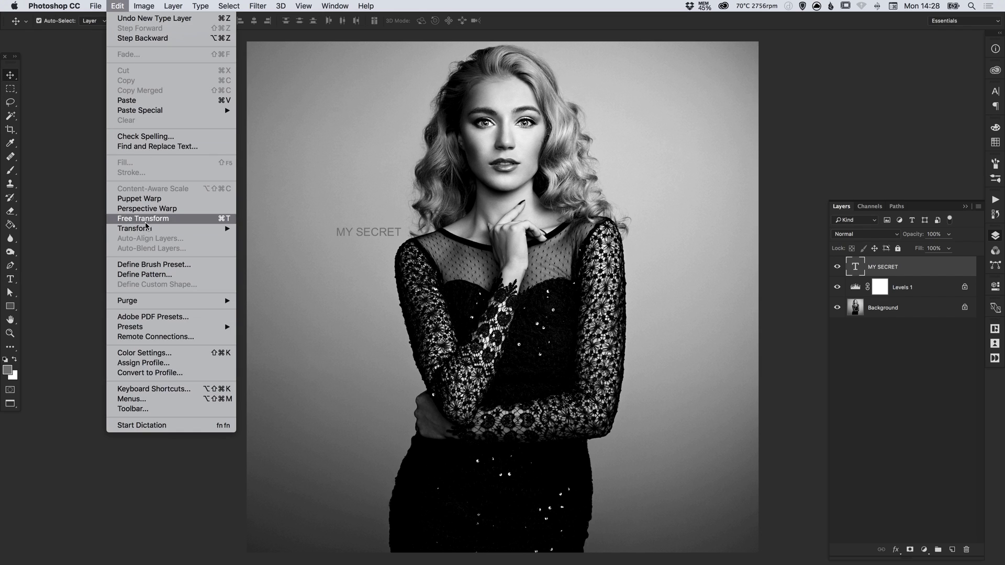
left_click(146, 219)
left_click_drag(402, 225, 575, 146)
key("Return")
left_click_drag(498, 223, 518, 313)
Make the MY SECRET text white, nudge it into place, and reselect its characters
key("t")
left_click_drag(374, 298, 714, 272)
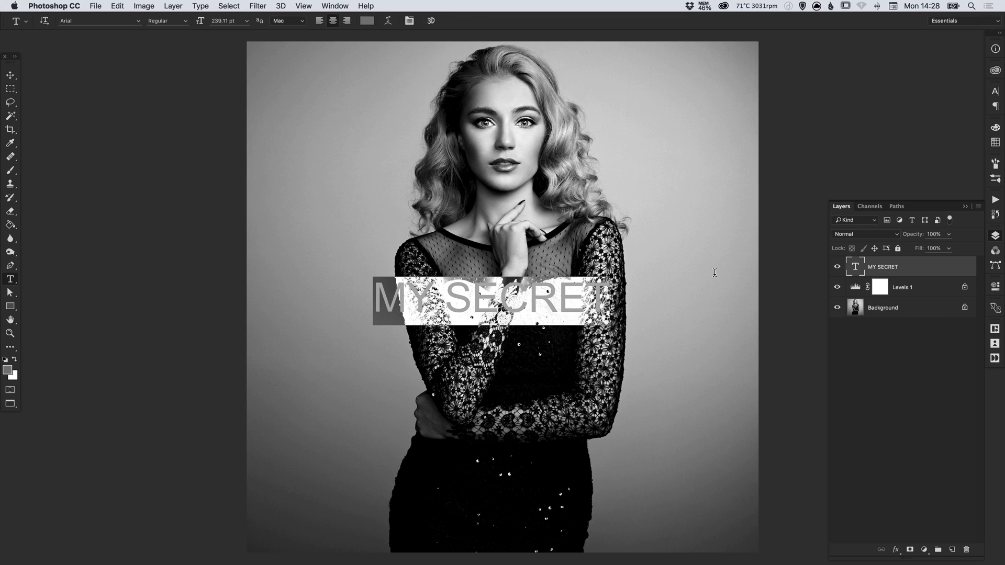
left_click(367, 21)
left_click_drag(339, 270, 299, 252)
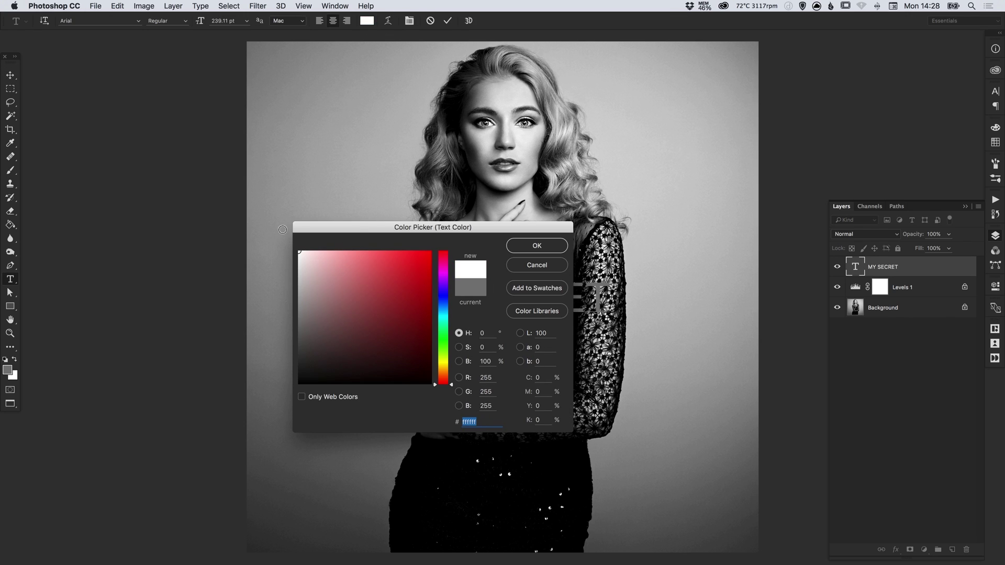
left_click(535, 246)
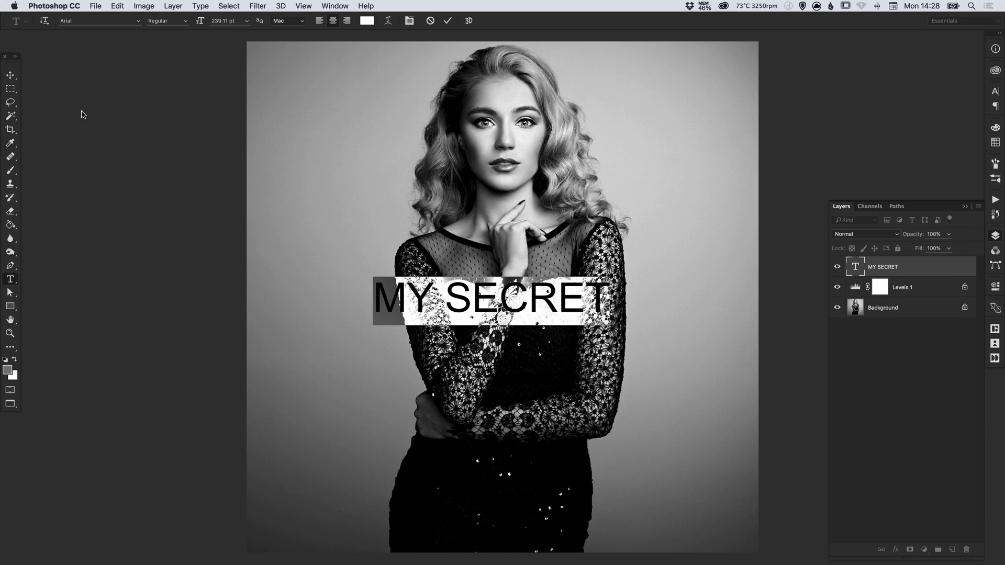
left_click(10, 75)
left_click_drag(474, 303, 479, 295)
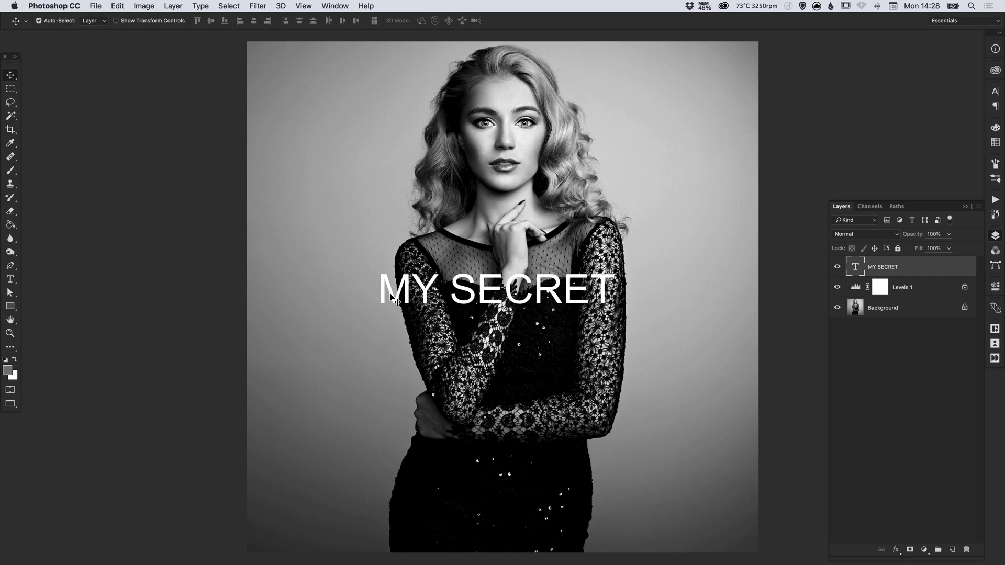
key("t")
left_click_drag(383, 291, 642, 282)
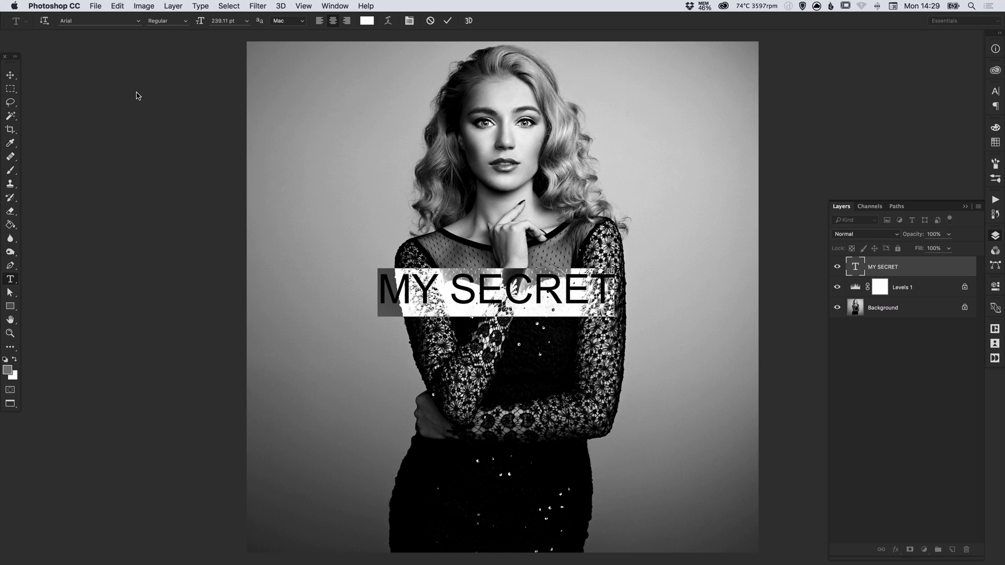
Set the MY SECRET text to Raleway ExtraBold at 240 pt
left_click(119, 22)
type("raleway")
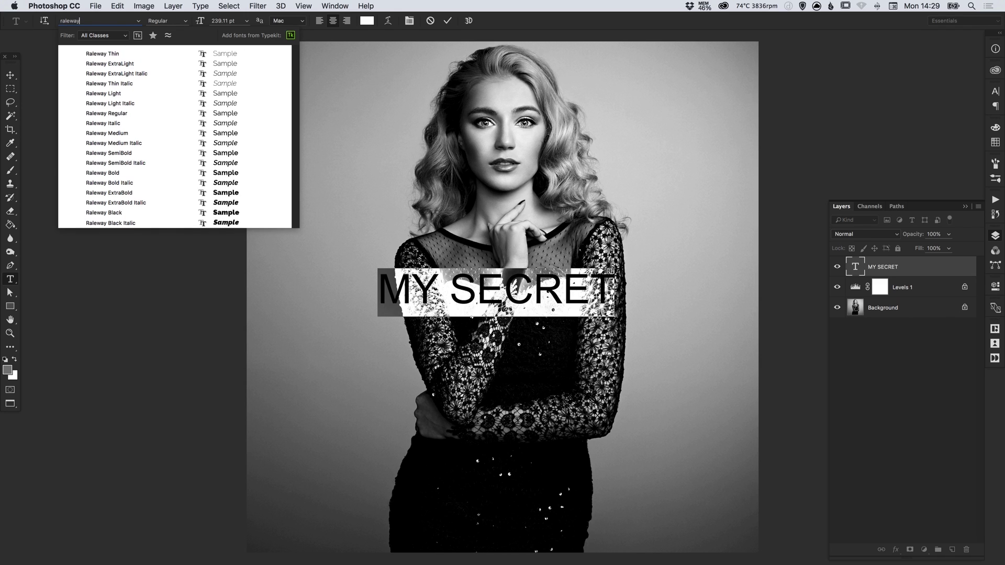
left_click(120, 193)
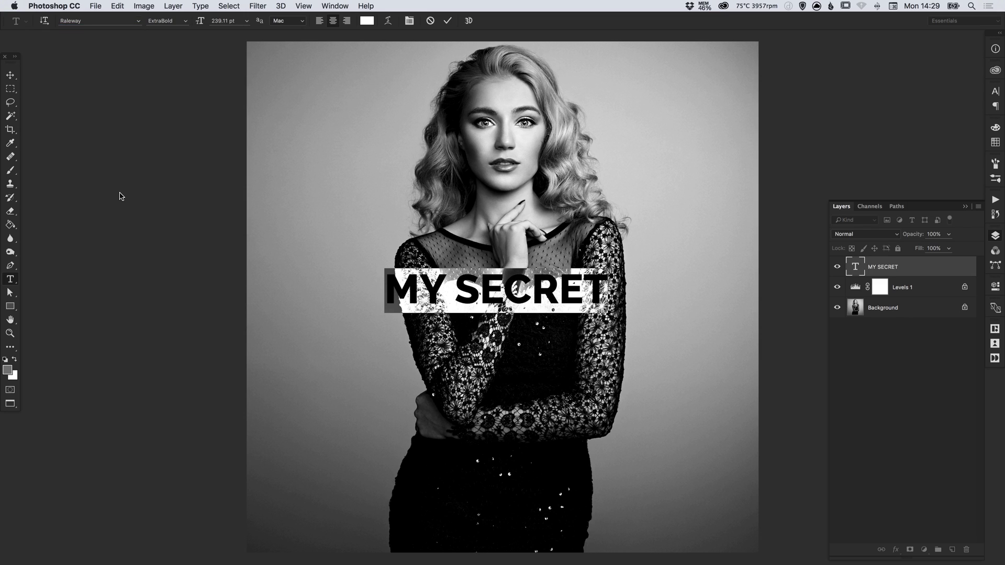
left_click(222, 21)
type("240")
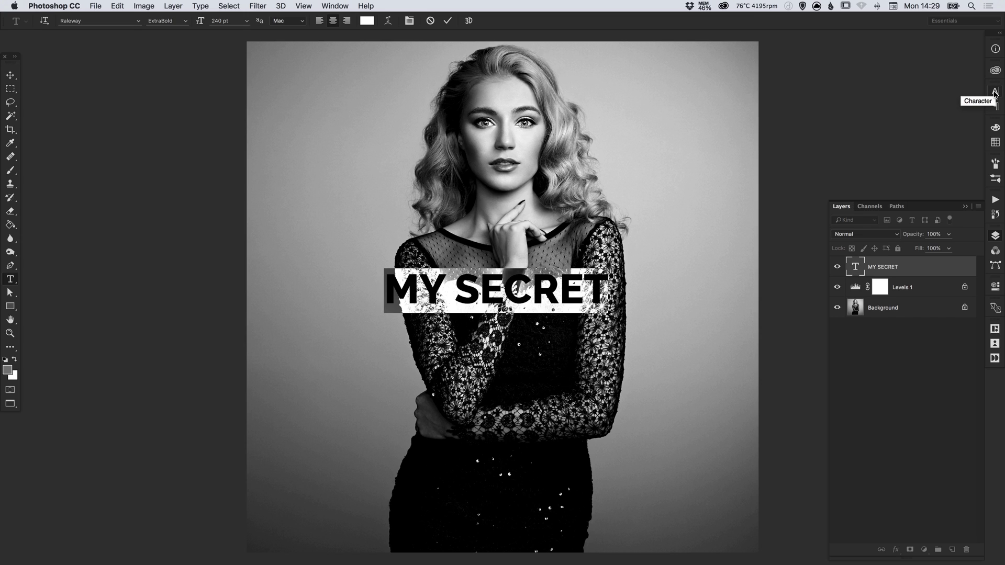
Set the letter tracking to 300 and move the text slightly lower across the chest
left_click(414, 21)
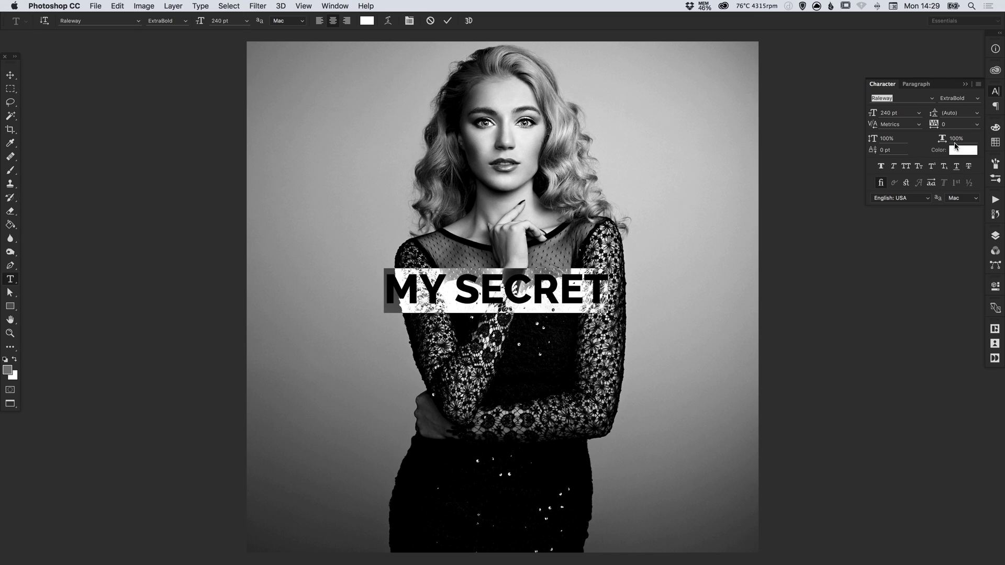
left_click(952, 126)
double_click(952, 126)
type("300")
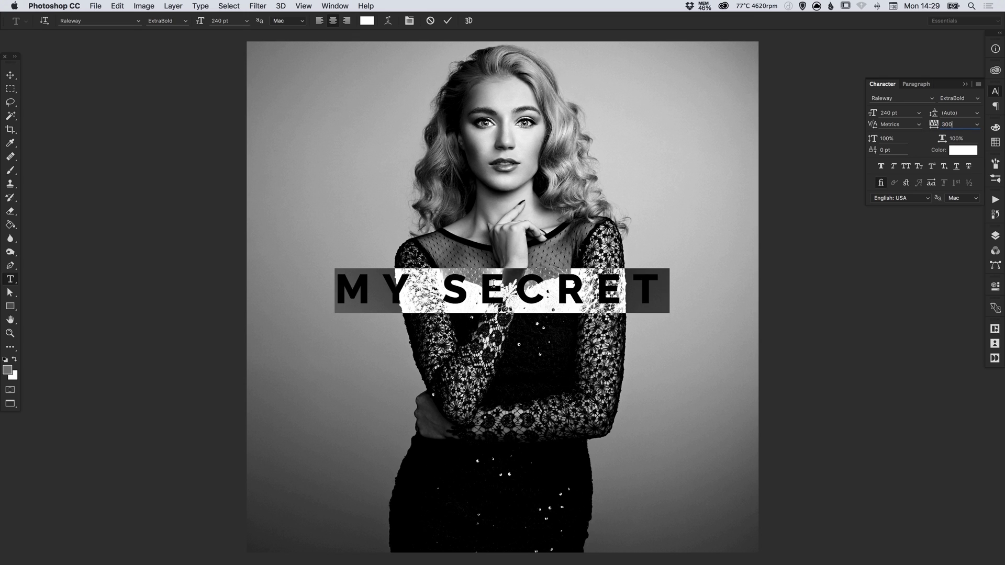
left_click(487, 290)
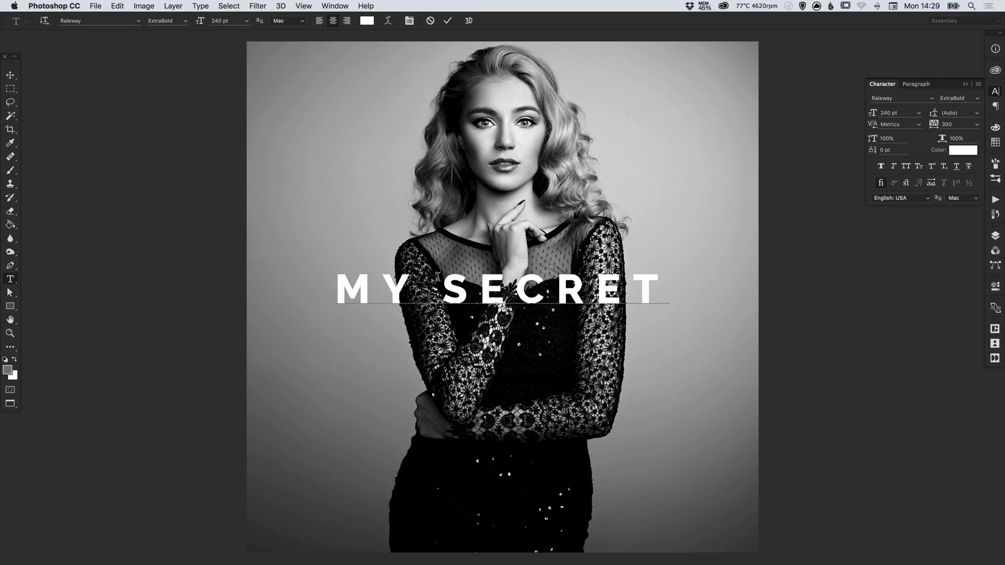
left_click(10, 76)
left_click_drag(590, 291, 594, 307)
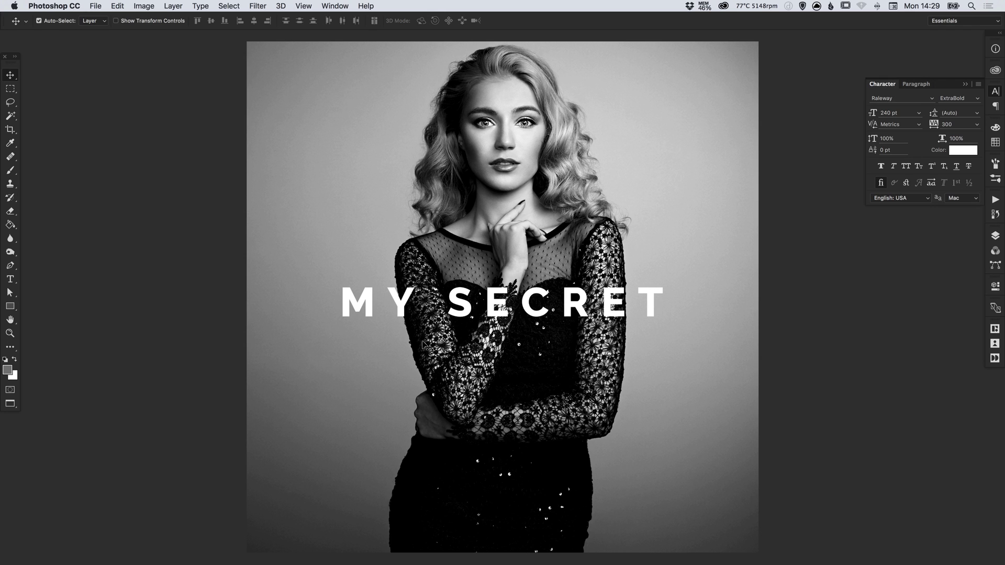
Zoom in on SECRET, nudge the text up 3 px, and swap the Character panel for Layers
key("z")
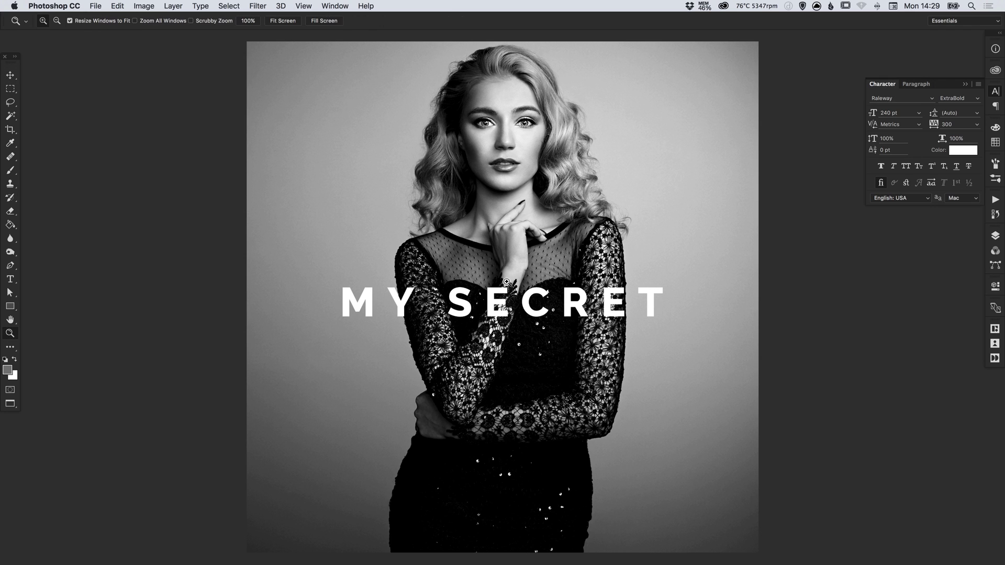
left_click(501, 300)
left_click(501, 300)
left_click(501, 300)
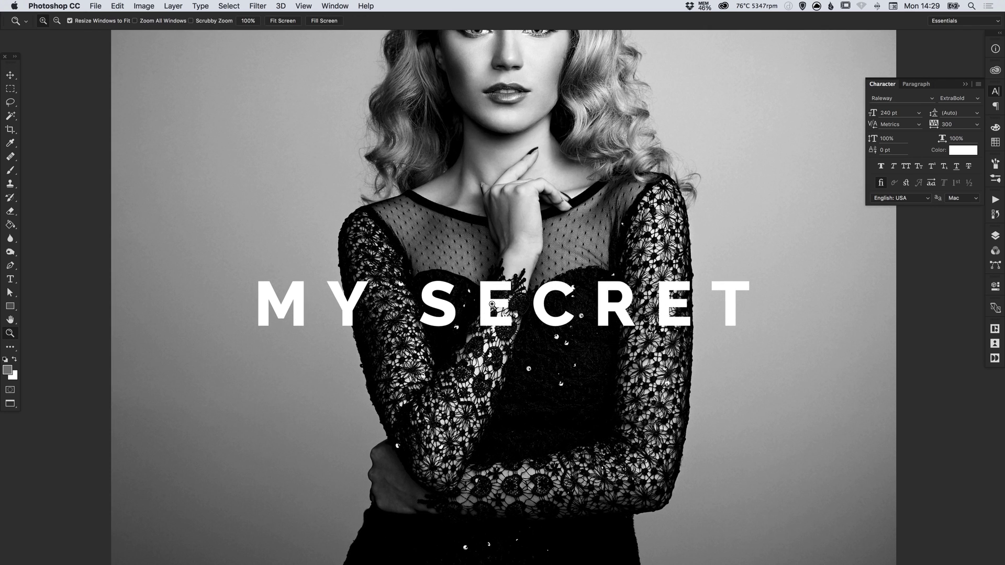
left_click(501, 300)
left_click(501, 300)
key("v")
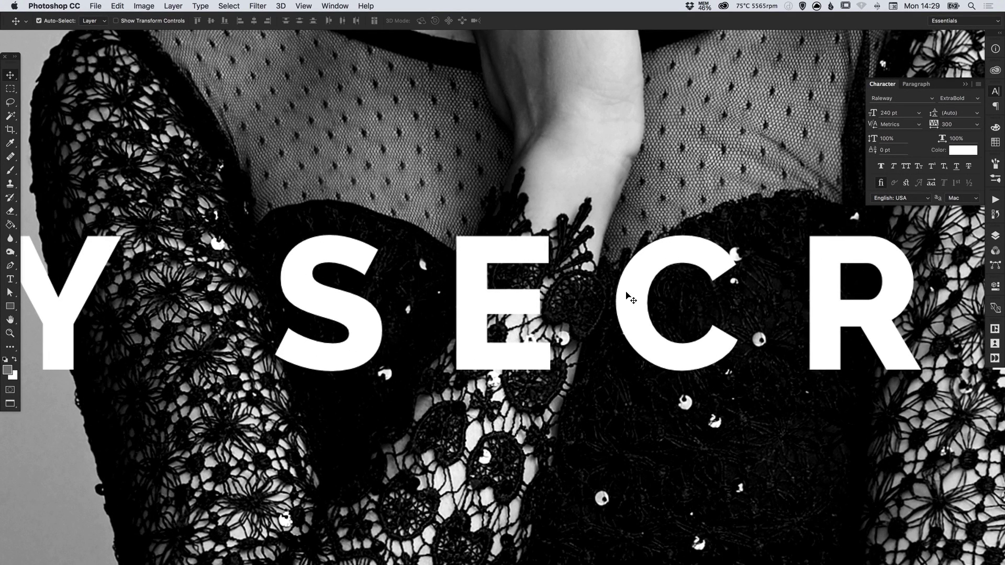
left_click_drag(501, 297, 490, 285)
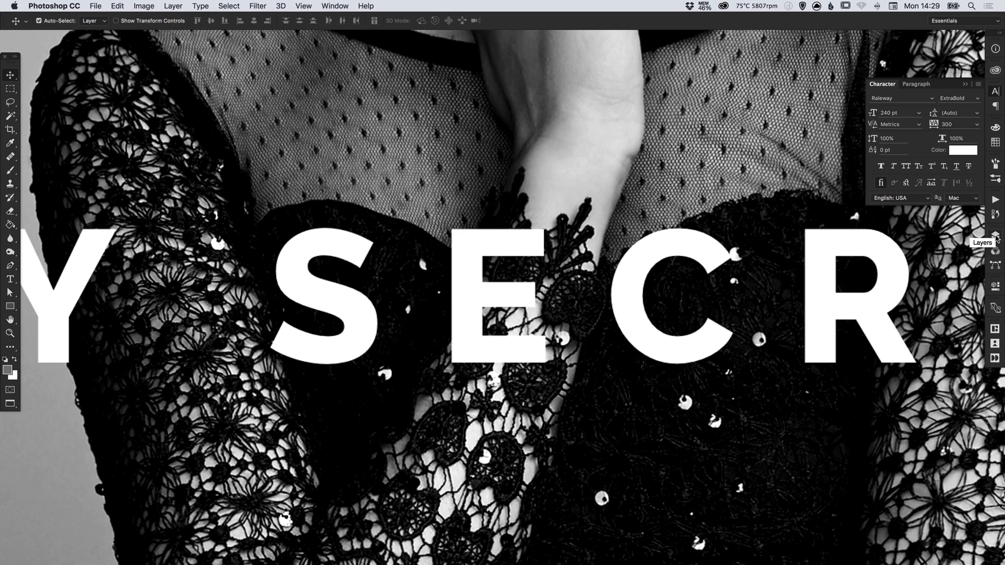
left_click(997, 91)
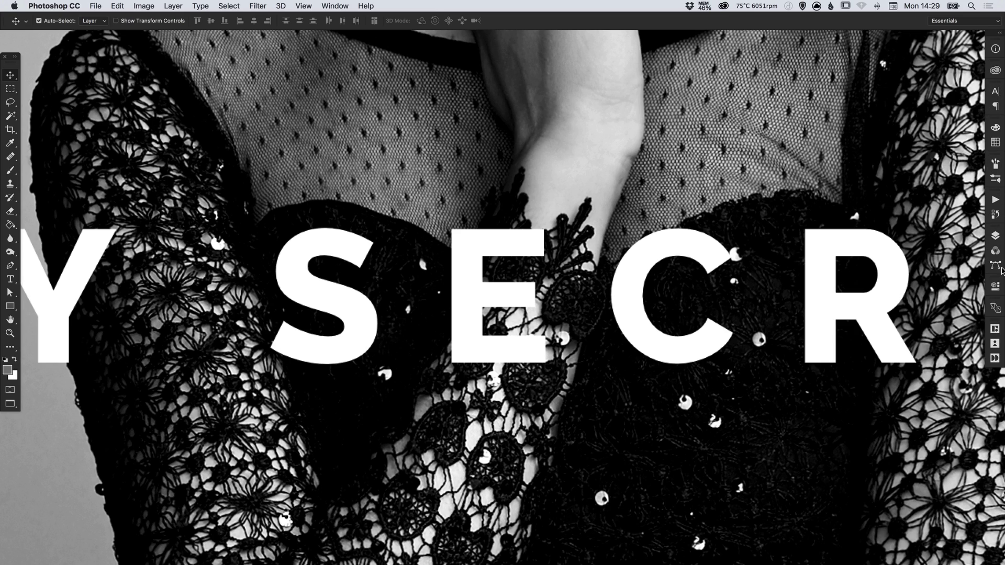
left_click(995, 236)
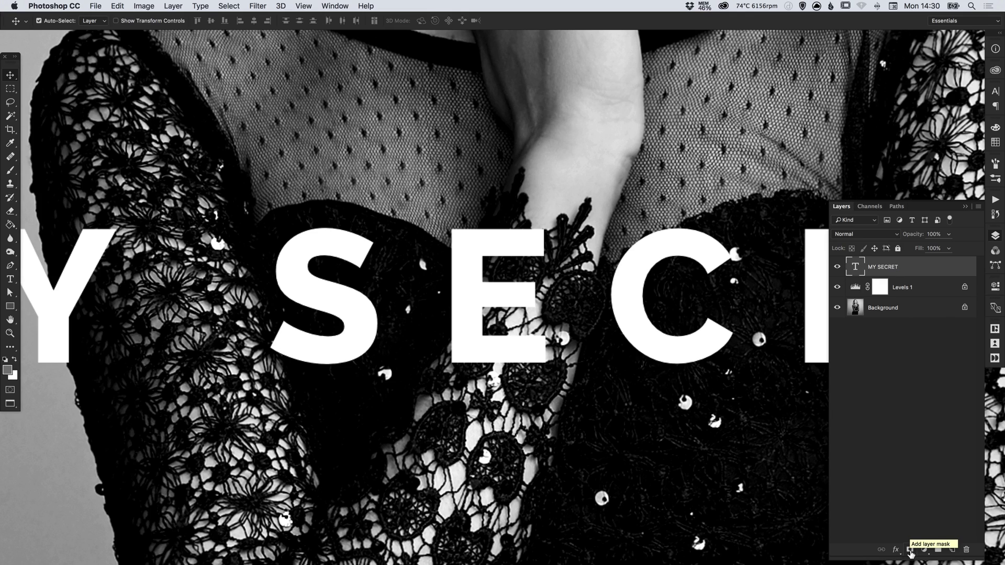
Add a layer mask to MY SECRET and paint black with a soft round brush to hide the E behind the arm
left_click(910, 550)
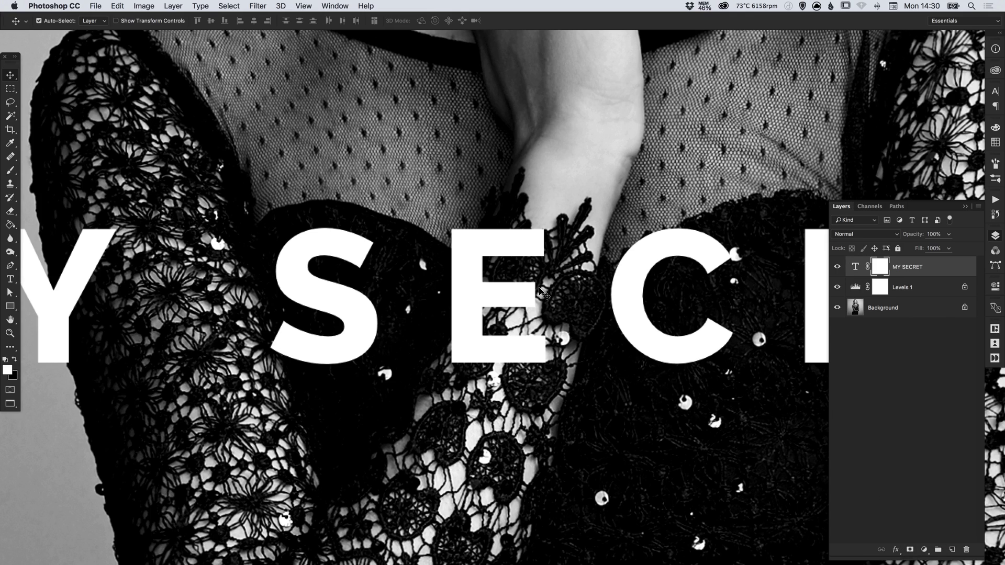
key("x")
key("b")
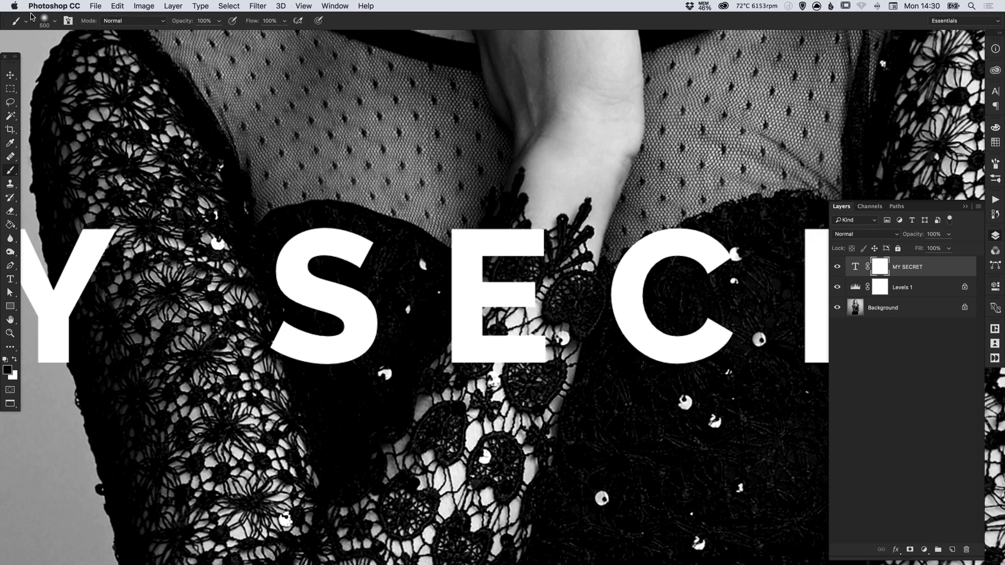
left_click(55, 20)
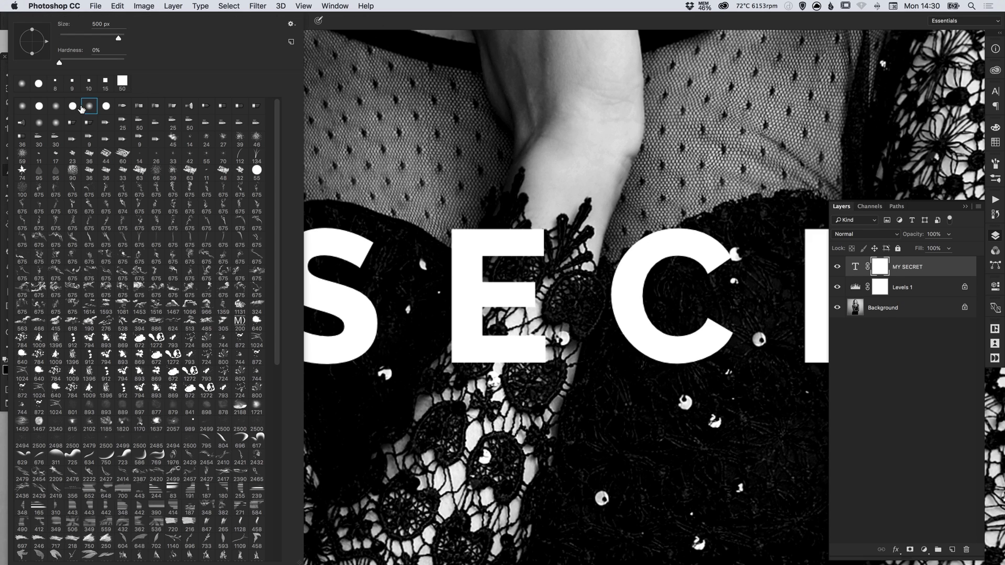
left_click(589, 155)
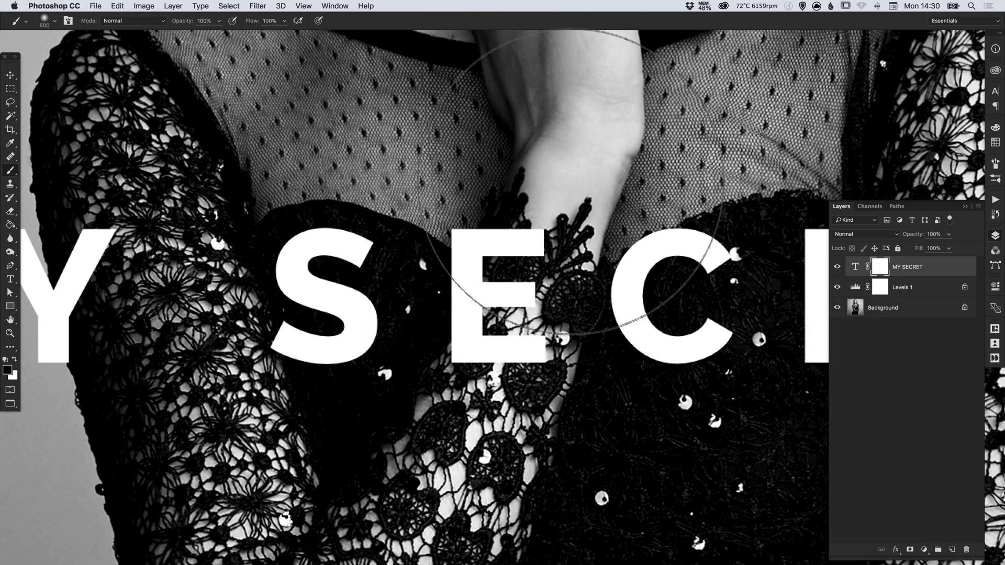
key("bracketleft")
key("bracketleft")
key("bracketleft")
key("bracketleft")
key("bracketleft")
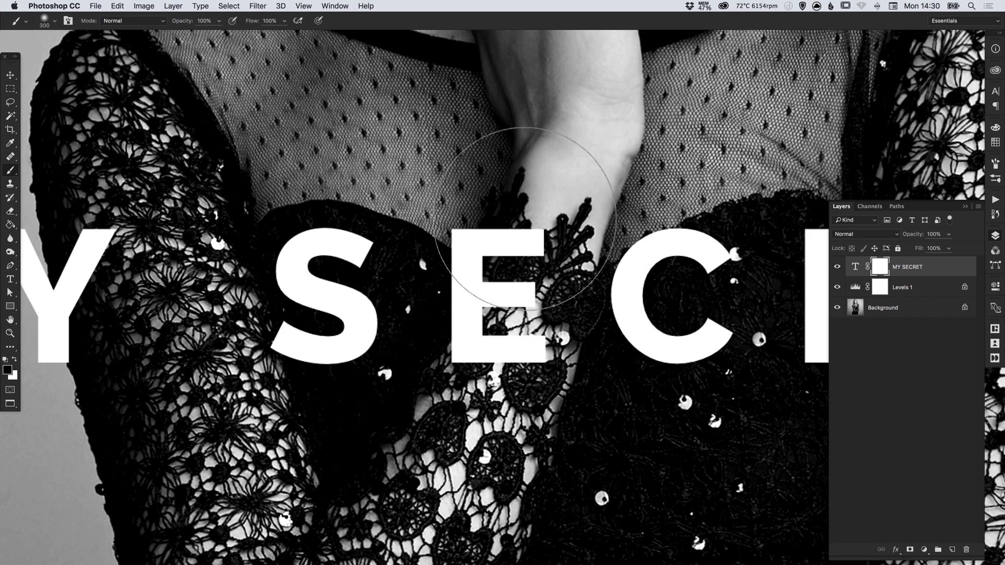
key("bracketleft")
key("bracketleft")
key("bracketleft")
key("bracketleft")
key("bracketleft")
key("bracketleft")
key("bracketleft")
key("bracketleft")
mouse_move(534, 343)
left_mouse_down()
mouse_move(546, 237)
mouse_move(524, 318)
mouse_move(547, 244)
mouse_move(486, 327)
mouse_move(503, 244)
left_mouse_up()
key("bracketleft")
key("bracketleft")
key("bracketleft")
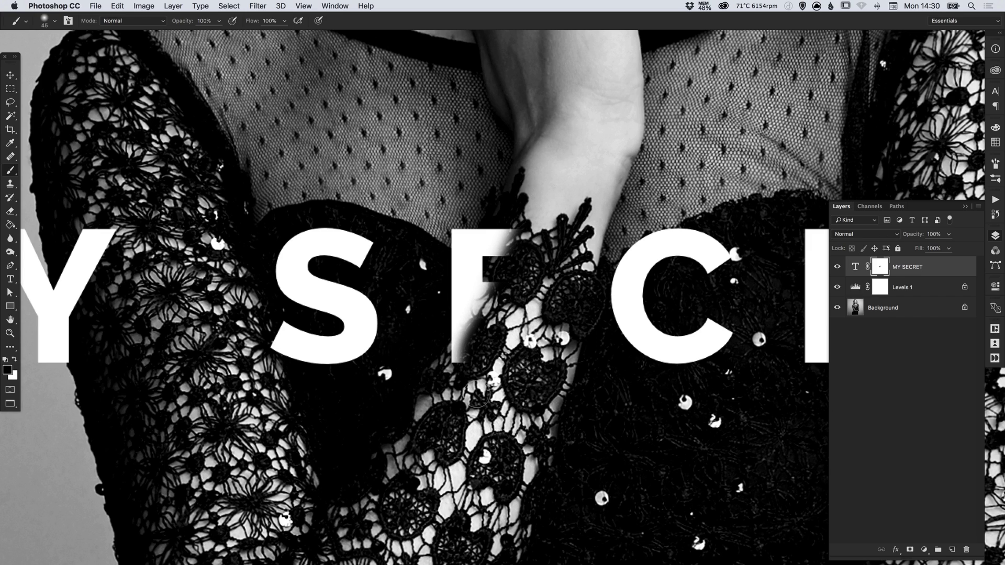
mouse_move(454, 369)
left_mouse_down()
mouse_move(507, 216)
mouse_move(450, 364)
mouse_move(506, 229)
left_mouse_up()
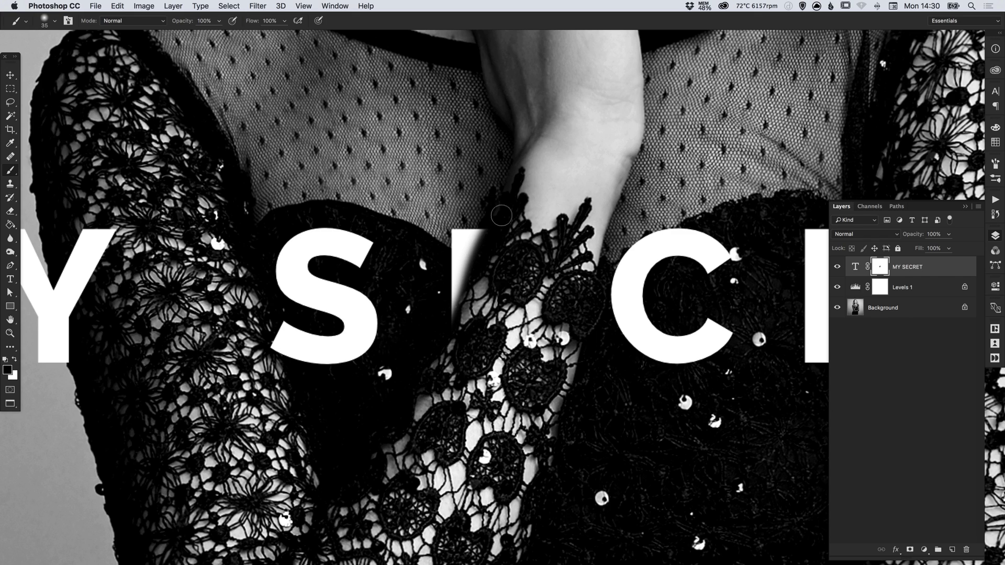
mouse_move(484, 314)
left_mouse_down()
mouse_move(500, 187)
mouse_move(446, 330)
mouse_move(490, 227)
mouse_move(467, 280)
left_mouse_up()
Paint white with 20 px and 9 px brushes to restore the E's edge along the arm, then fit the image
key("x")
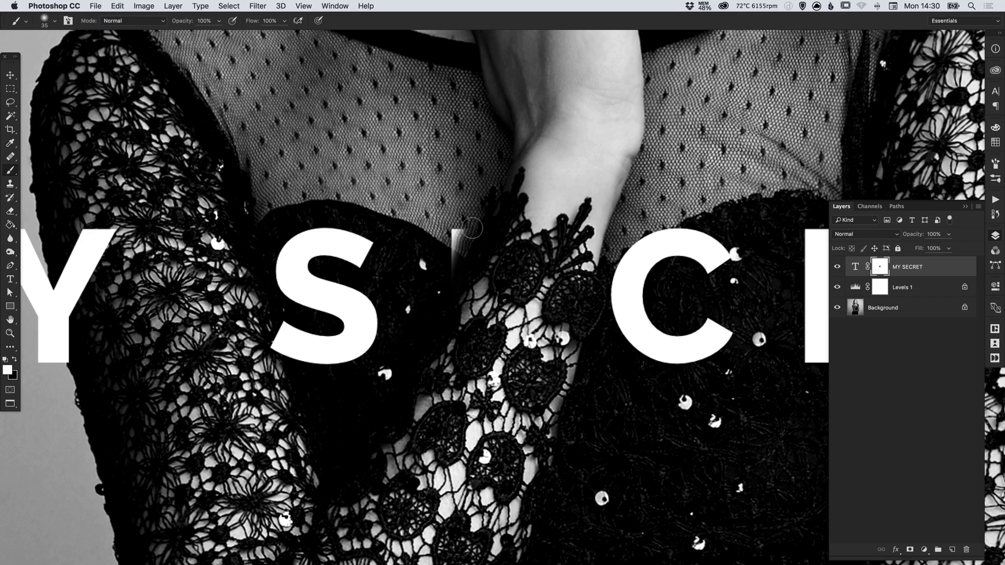
key("bracketleft")
key("bracketleft")
mouse_move(461, 234)
left_mouse_down()
mouse_move(470, 224)
mouse_move(443, 312)
left_mouse_up()
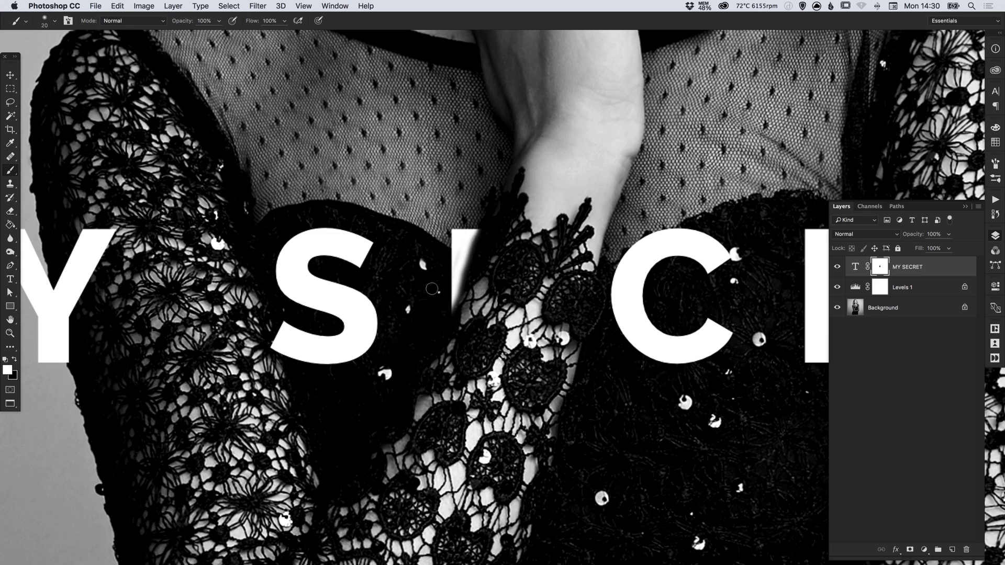
key("bracketleft")
key("bracketleft")
left_click_drag(455, 295, 449, 311)
left_click(460, 279)
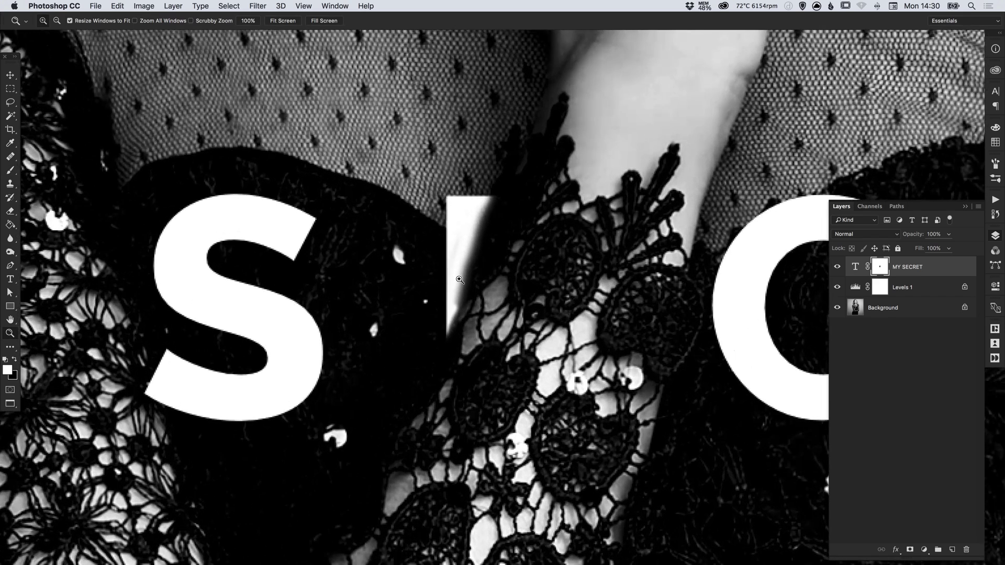
left_click(457, 284)
key("b")
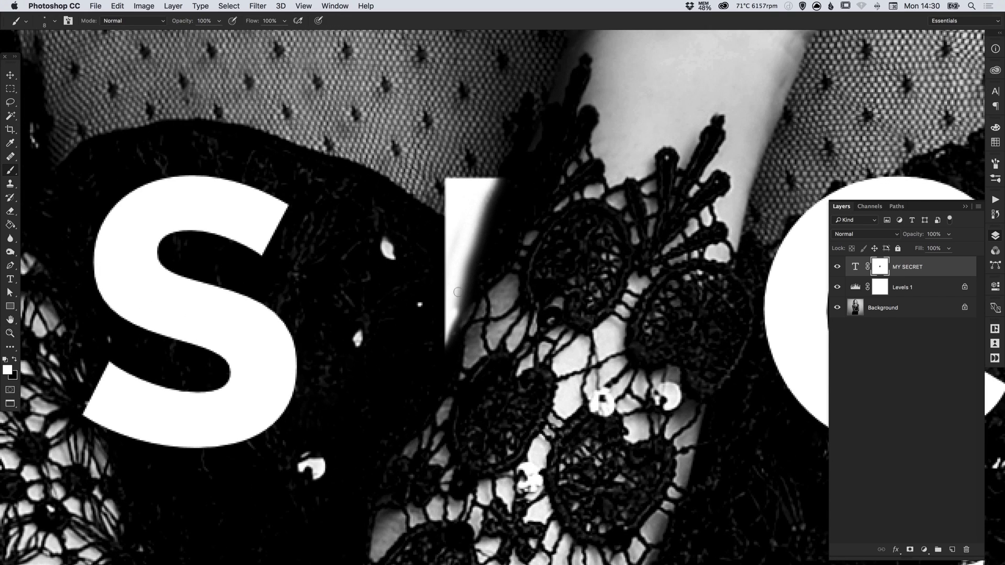
mouse_move(456, 309)
left_mouse_down()
mouse_move(509, 144)
mouse_move(450, 296)
left_mouse_up()
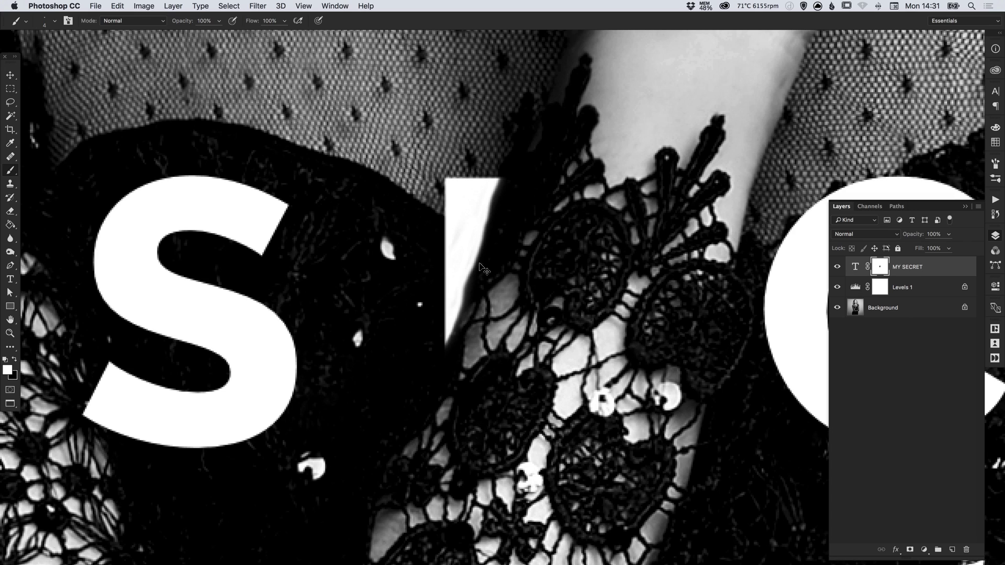
key("super+0")
key("v")
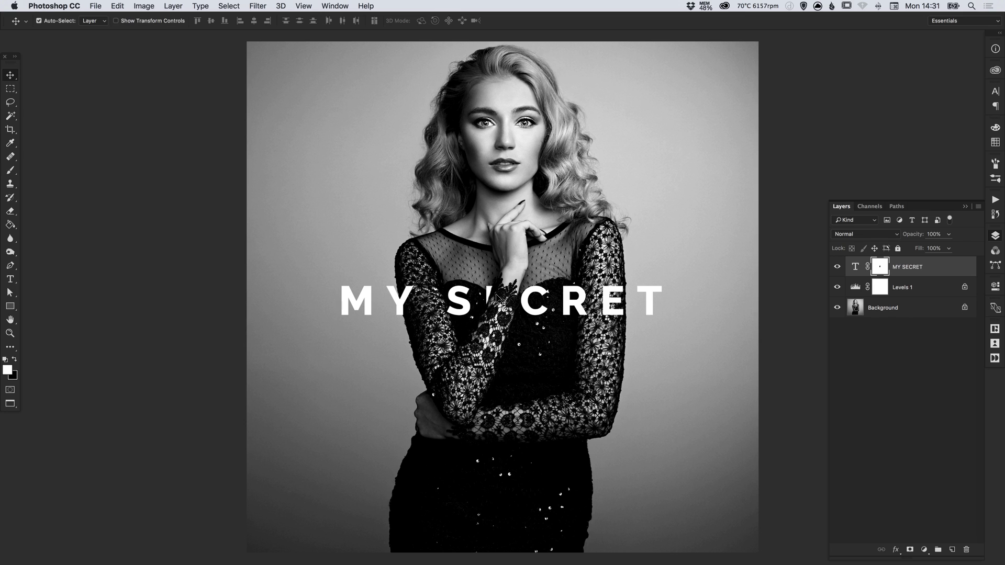
Duplicate MY SECRET, move the copy straight below the original, and delete the copy's layer mask
right_click(907, 269)
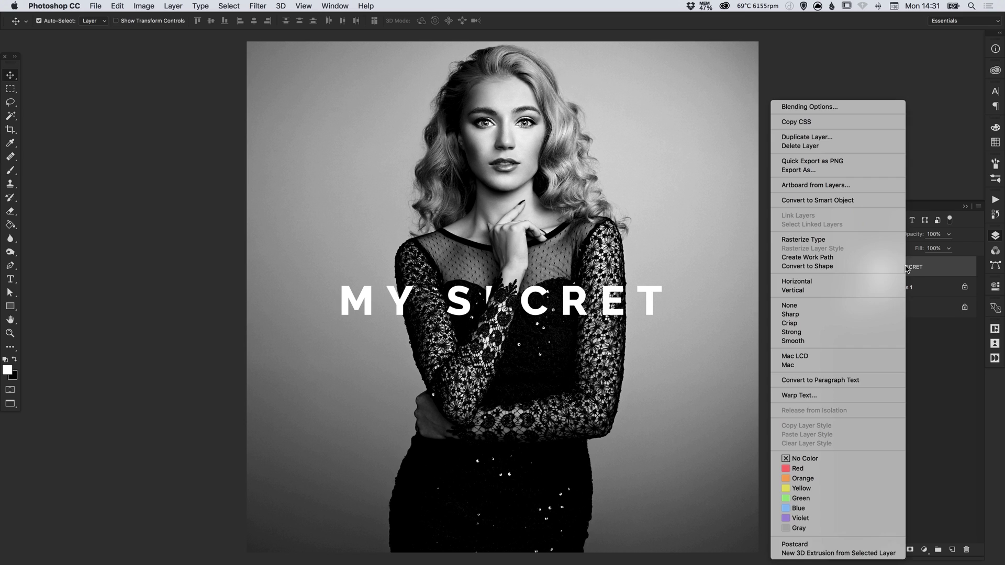
left_click(793, 137)
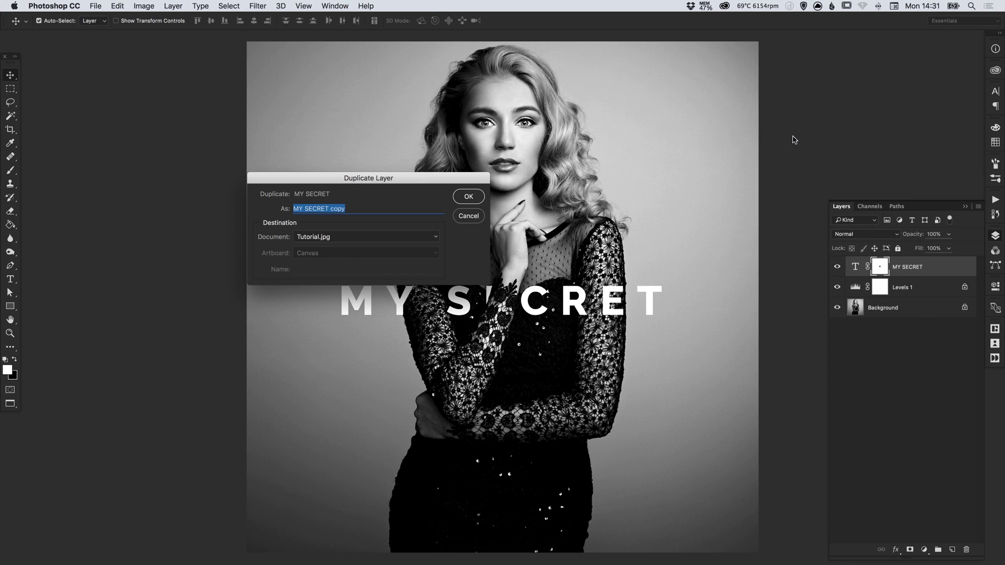
left_click(468, 197)
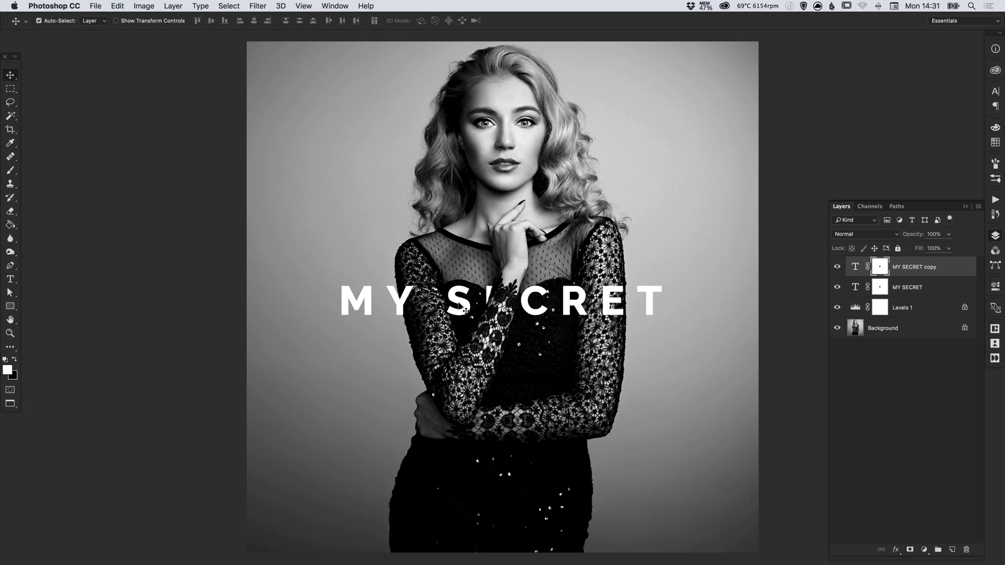
left_click_drag(458, 307, 459, 362)
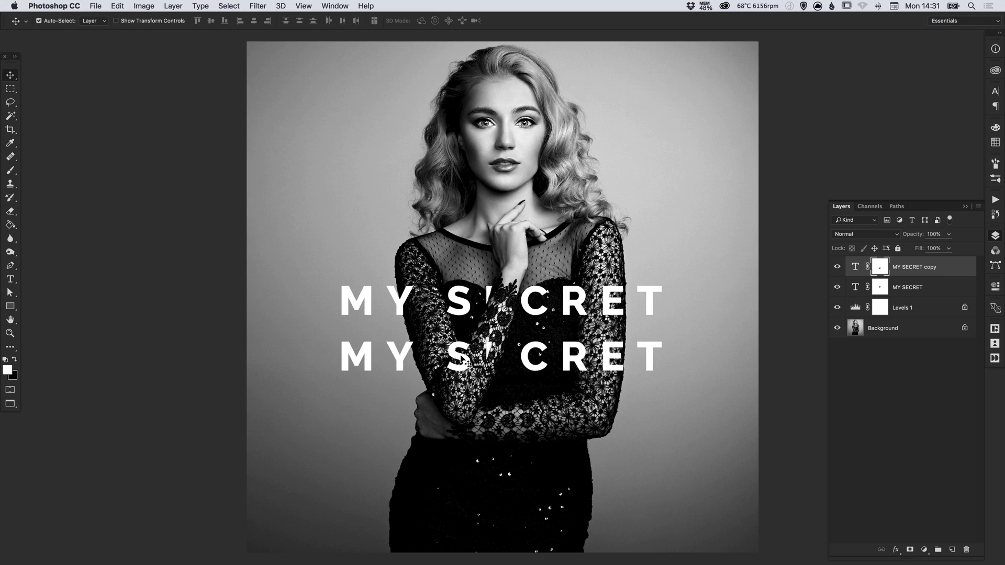
right_click(880, 269)
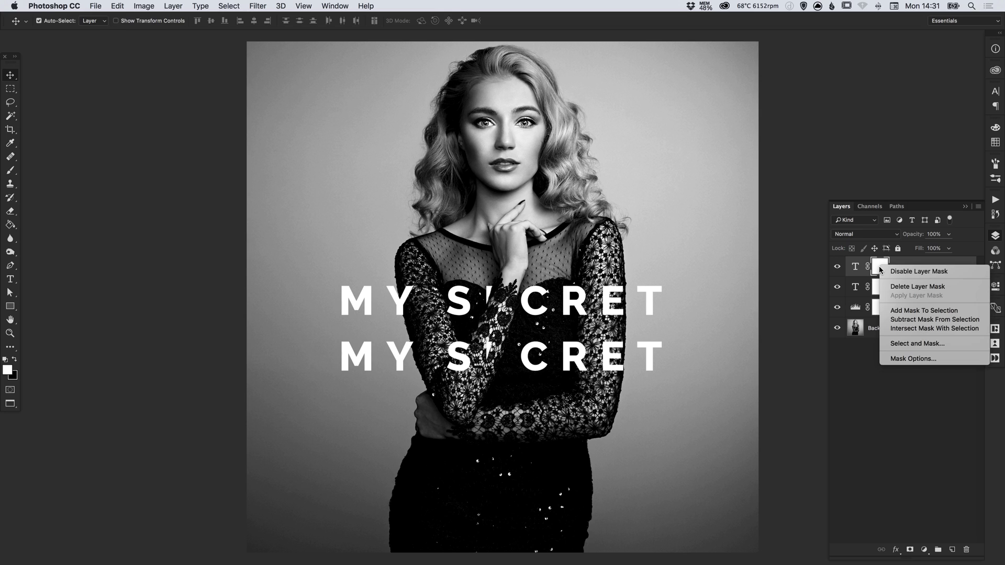
left_click(907, 287)
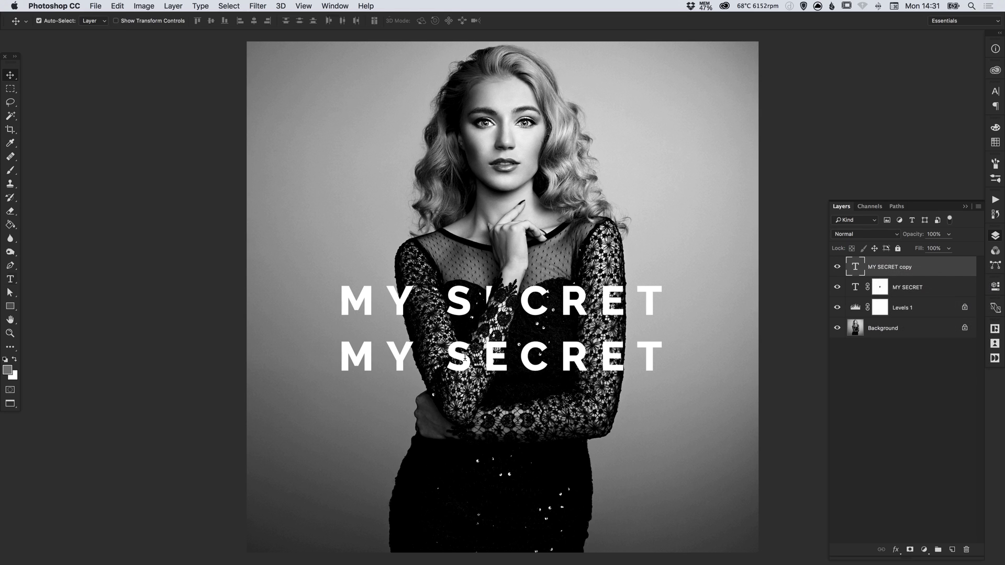
Replace the lower line's text with the subtitle name and shrink it to 88 pt
key("t")
left_click_drag(346, 359, 708, 354)
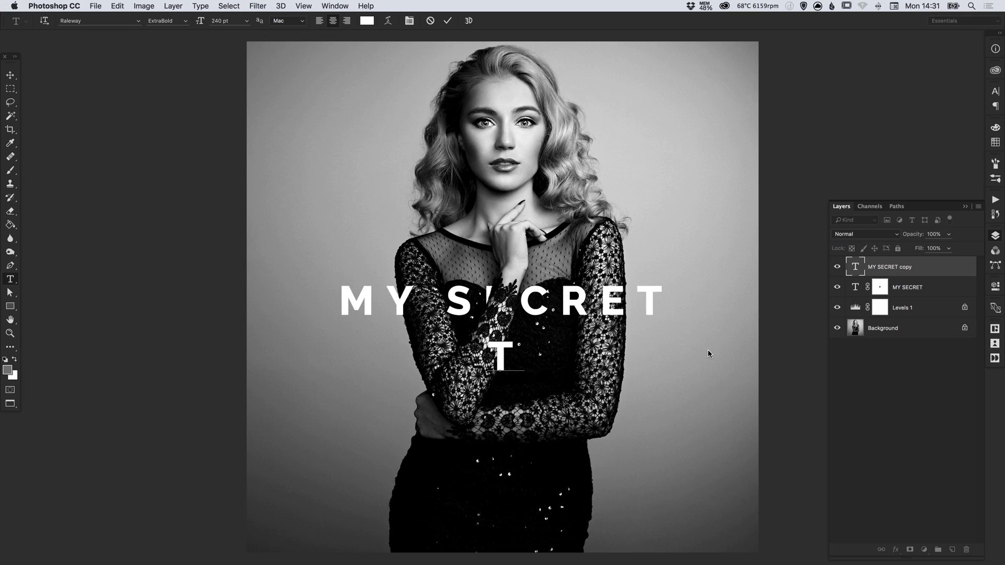
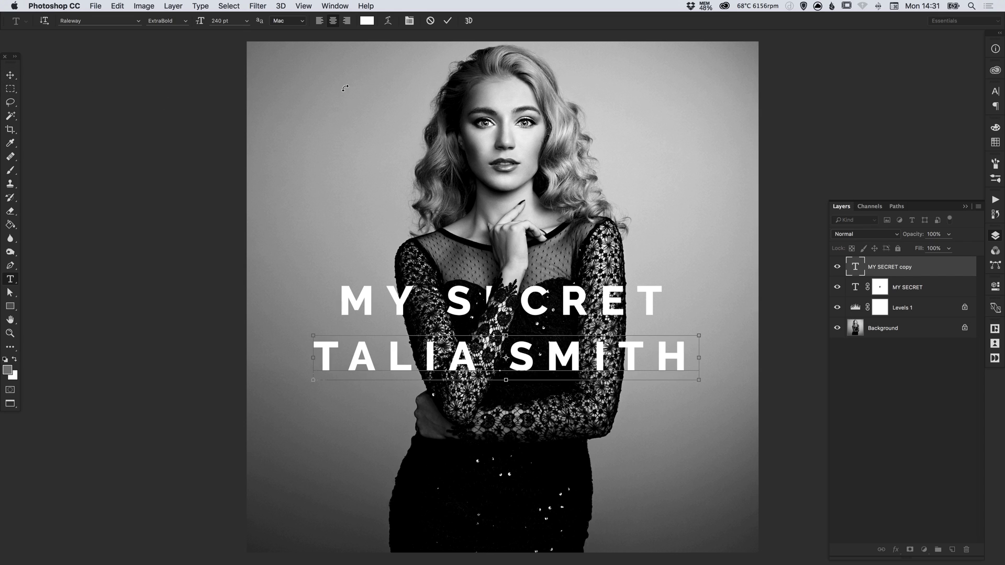
key("super+a")
left_click(410, 21)
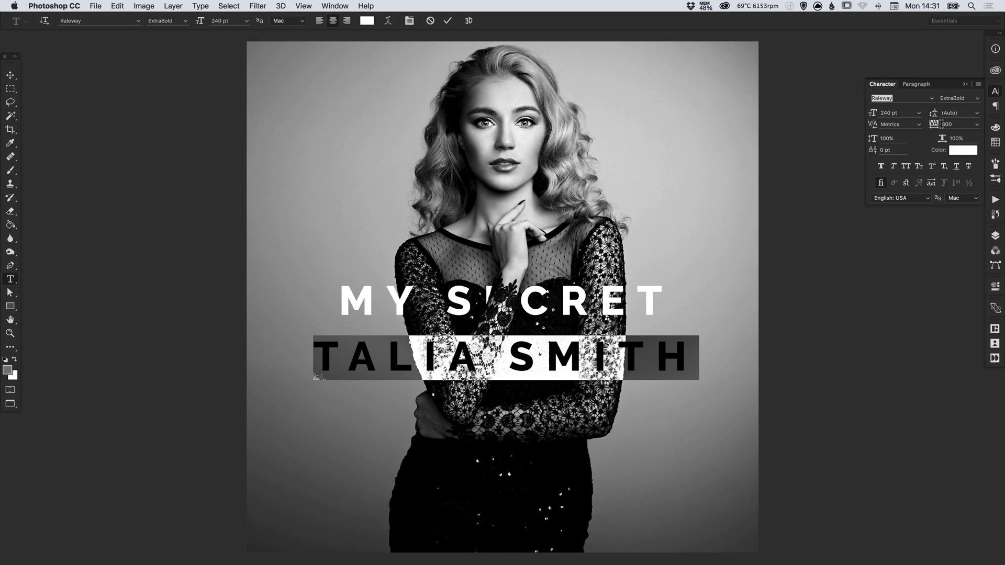
left_click_drag(872, 113, 803, 119)
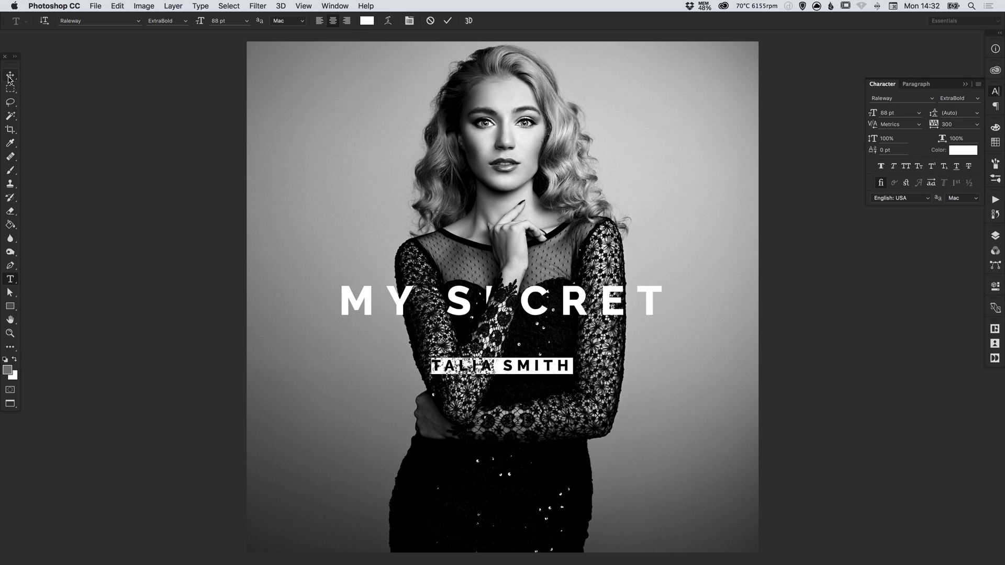
Move the subtitle up just under MY SECRET, then select the MY SECRET line's text
left_click(8, 78)
left_click_drag(542, 374, 528, 332)
key("F7")
left_click(10, 279)
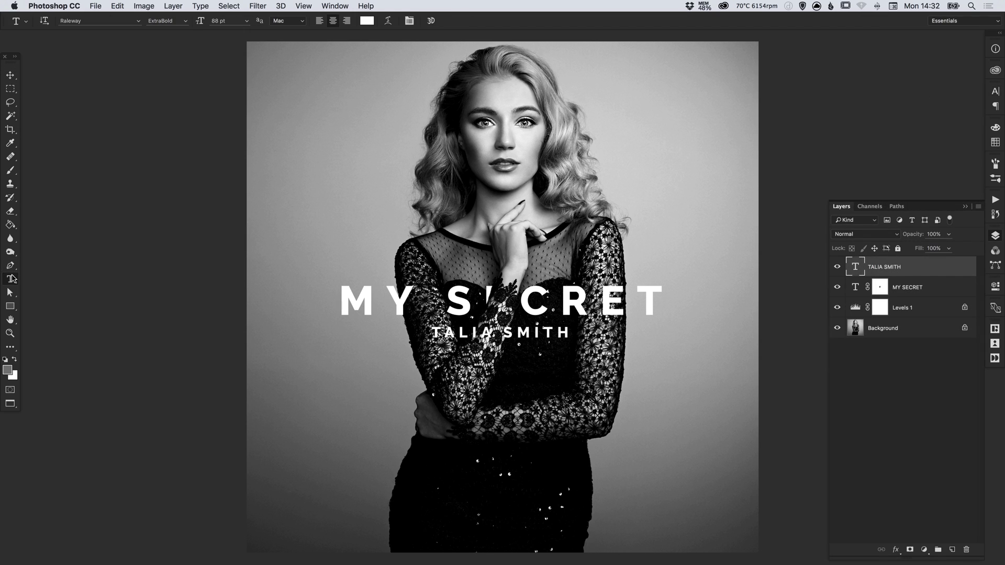
left_click_drag(345, 301, 683, 283)
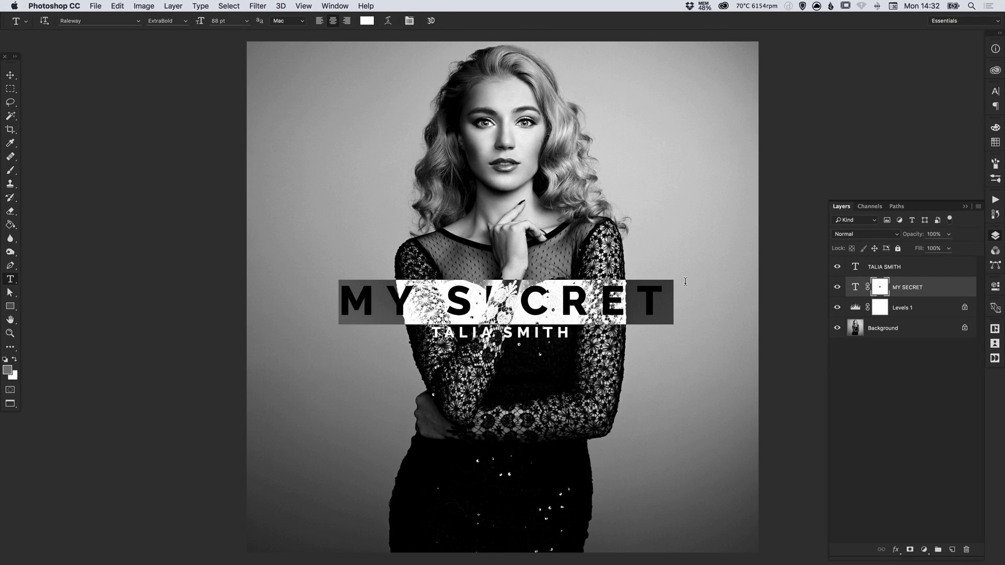
Recolour the MY SECRET text vivid magenta pink (about #ed2663) and commit the edit
left_click(366, 21)
left_click_drag(393, 227, 627, 280)
left_click(676, 315)
left_click(646, 316)
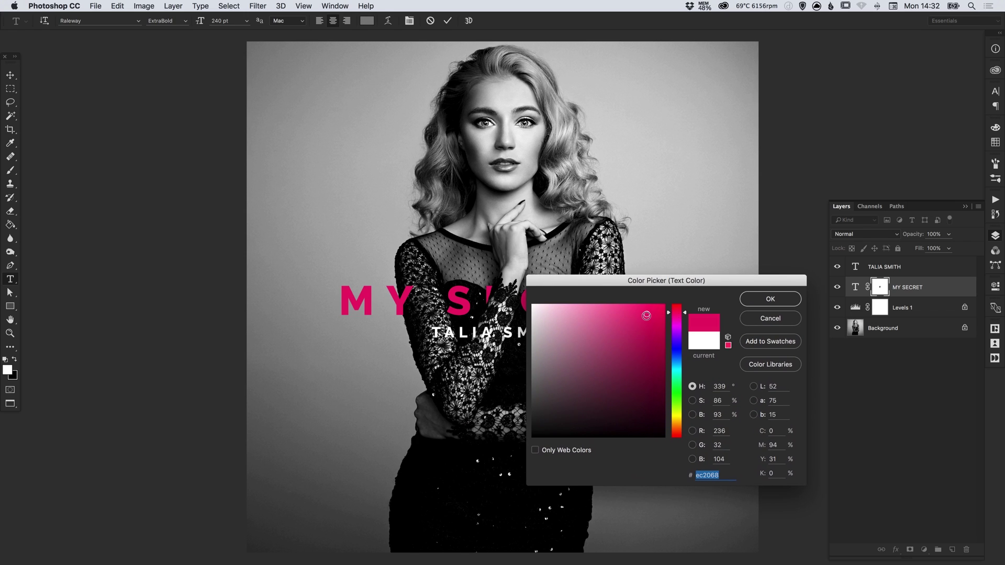
left_click_drag(648, 314, 676, 313)
left_click(773, 300)
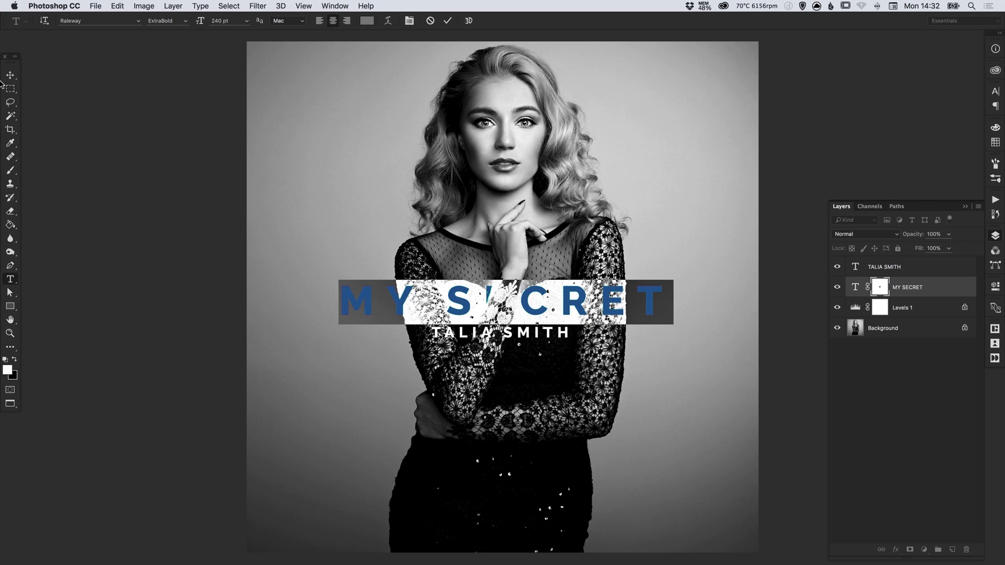
left_click(10, 75)
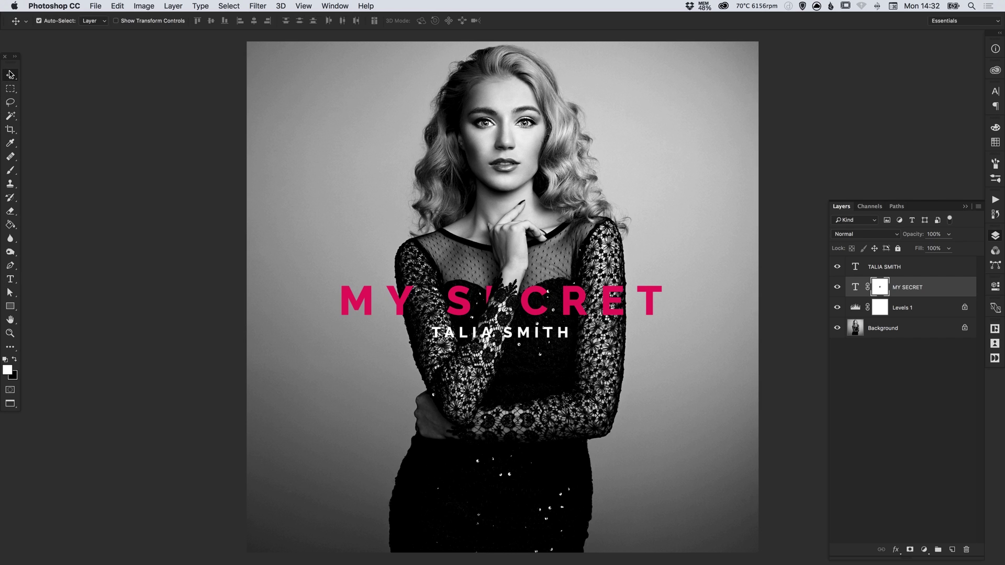
left_click(995, 235)
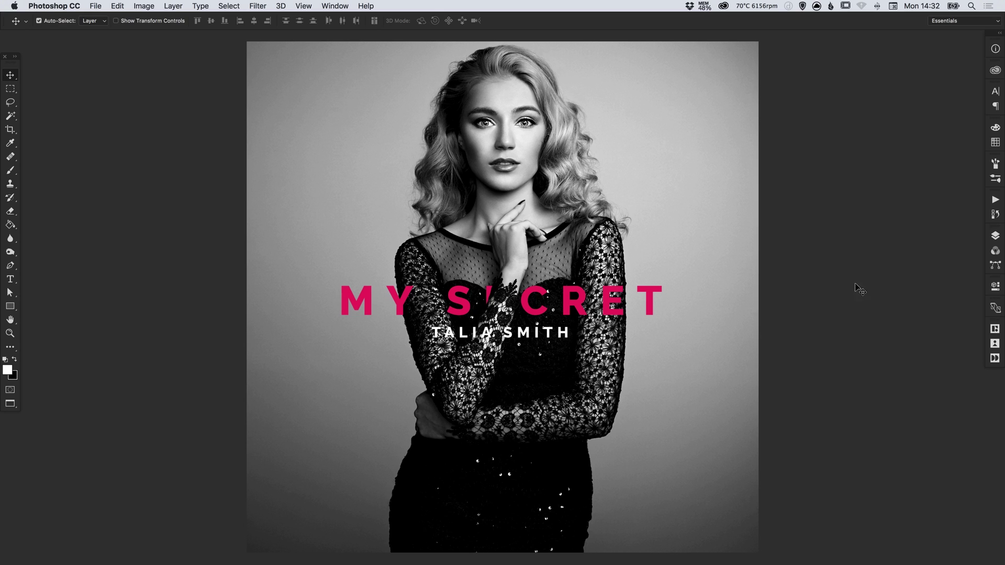
Add Layer 1 above Levels 1, fill it with black, and set its opacity to 20%
left_click(995, 237)
left_click(911, 329)
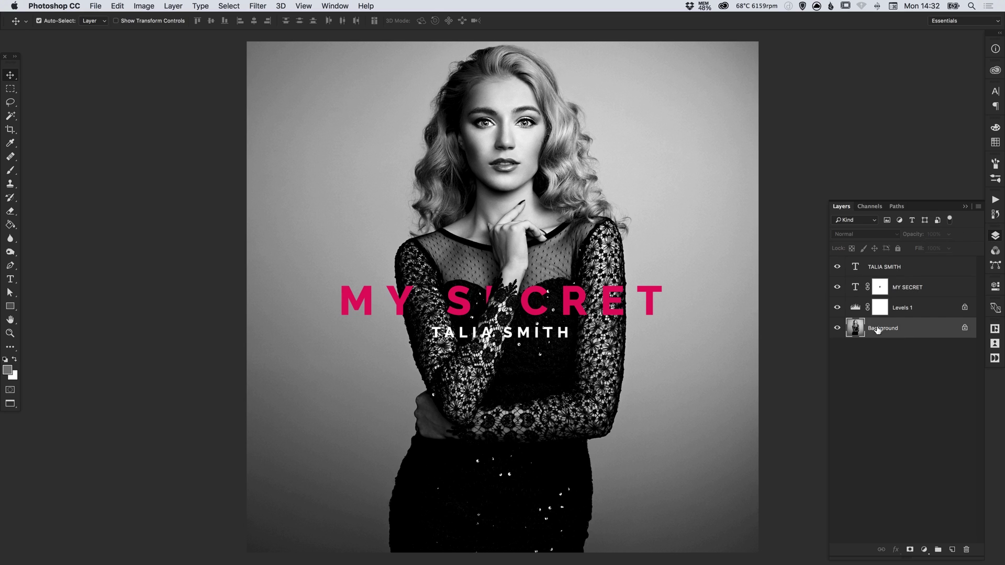
left_click(905, 313)
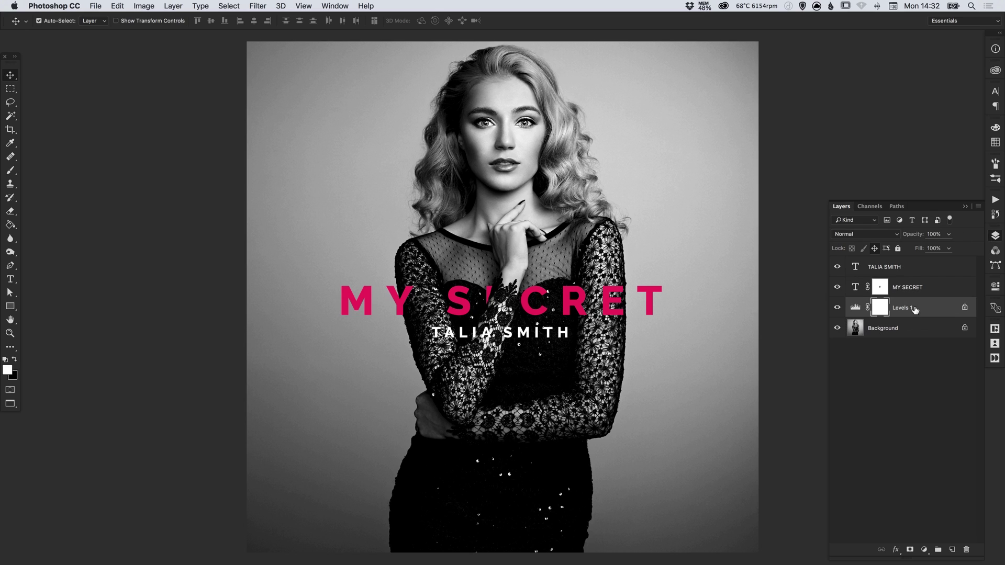
left_click(952, 549)
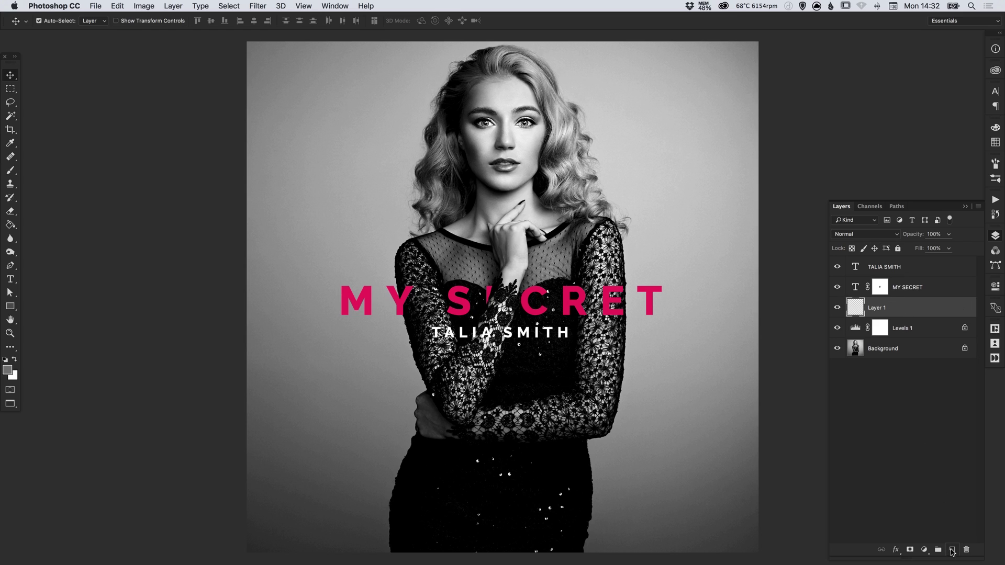
left_click(10, 225)
key("d")
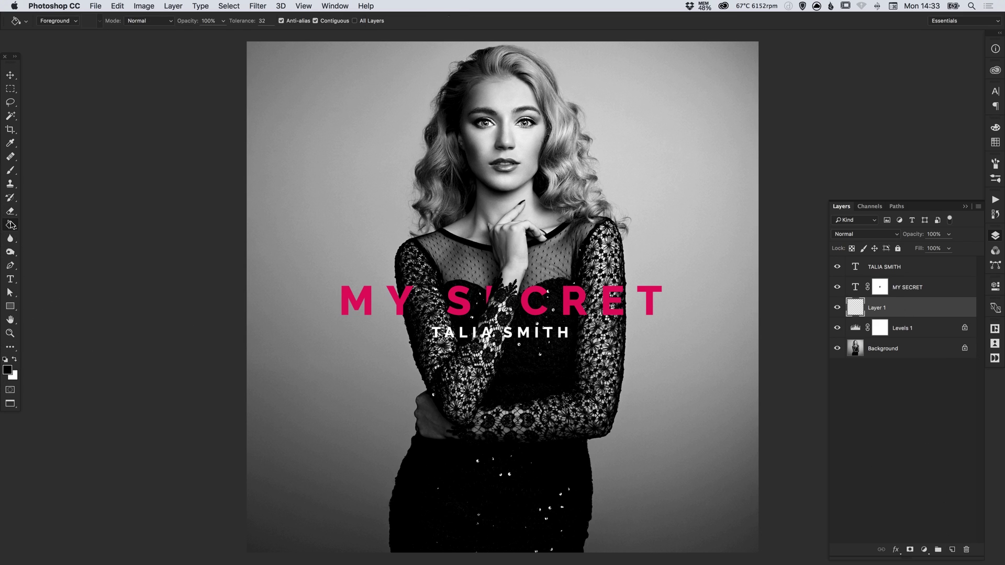
left_click(486, 200)
key("v")
left_click(938, 234)
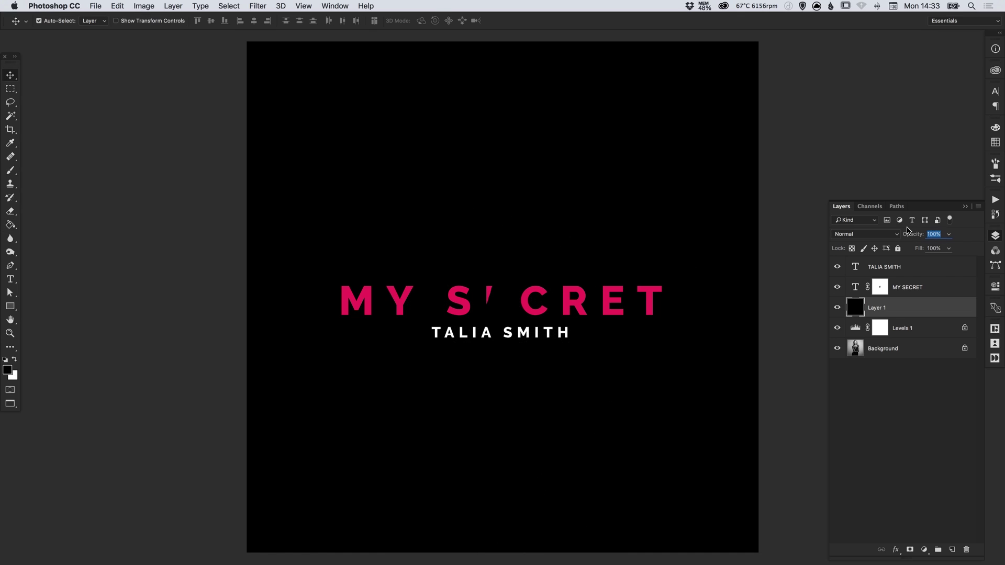
type("20")
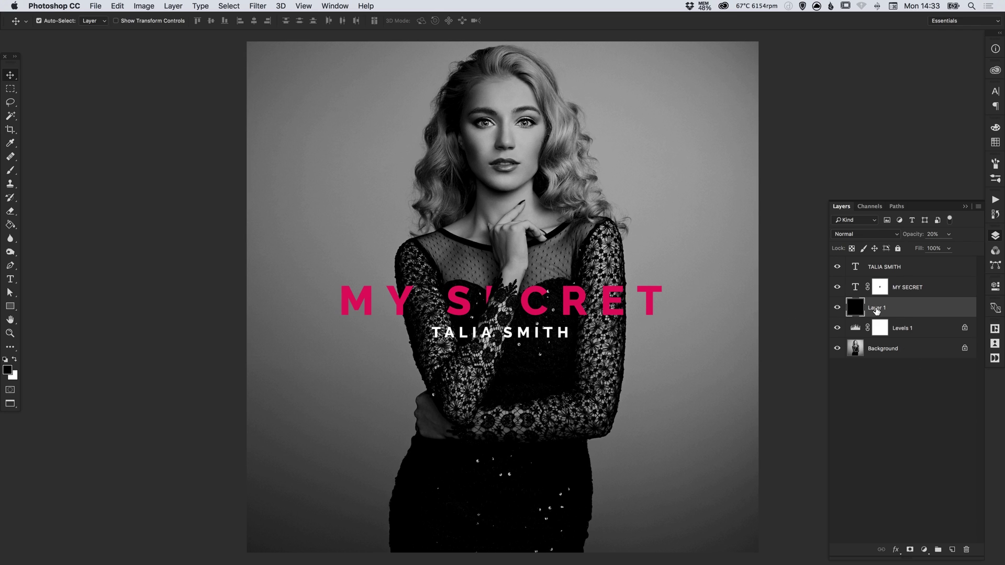
Rename Layer 1 to 'Overlay' and toggle its visibility off and on to compare
double_click(877, 309)
type("Overlay")
key("Return")
left_click(836, 310)
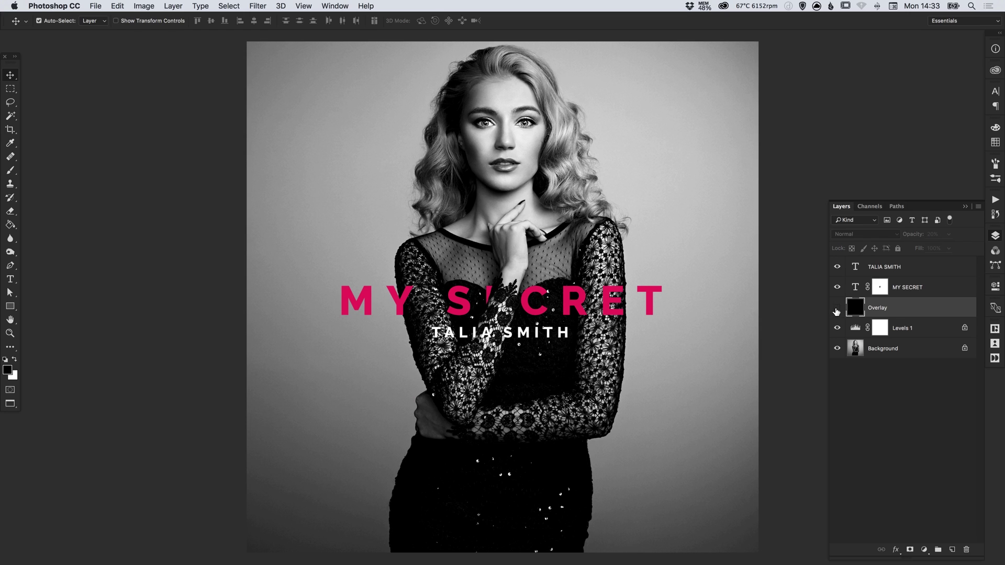
left_click(838, 310)
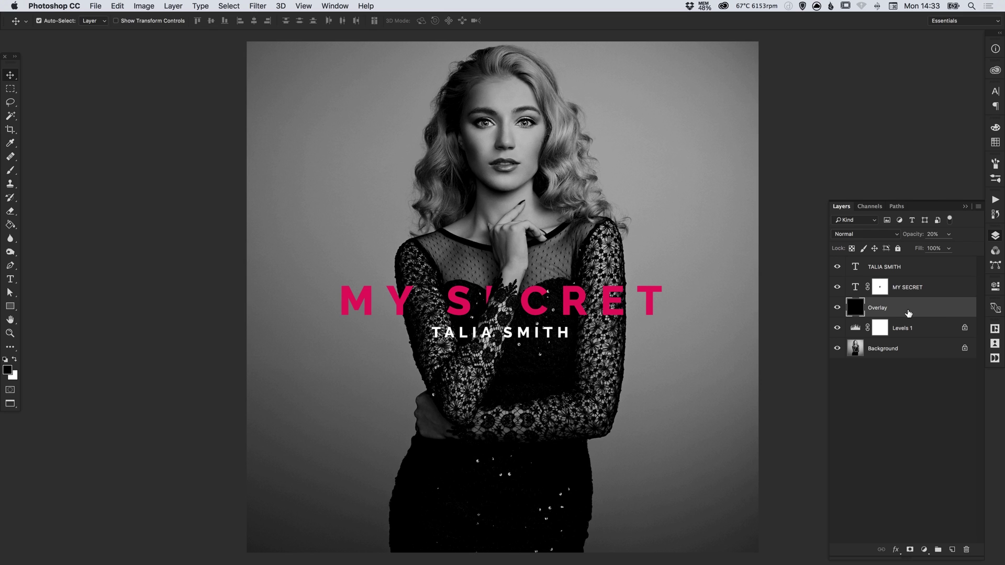
Try Overlay opacities of 30%, 60%, 50% and 40%, then lower it back to about 30%
key("3")
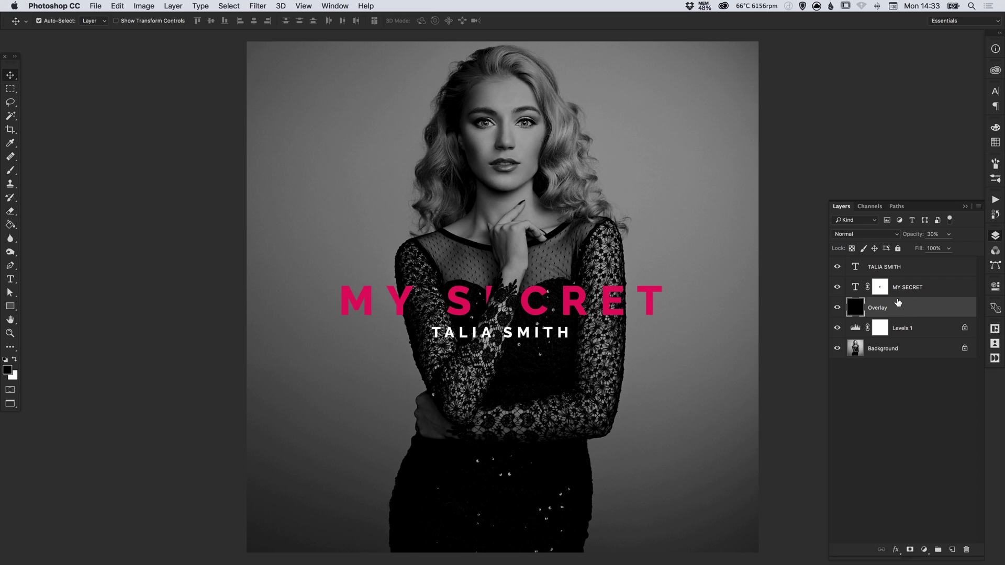
key("6")
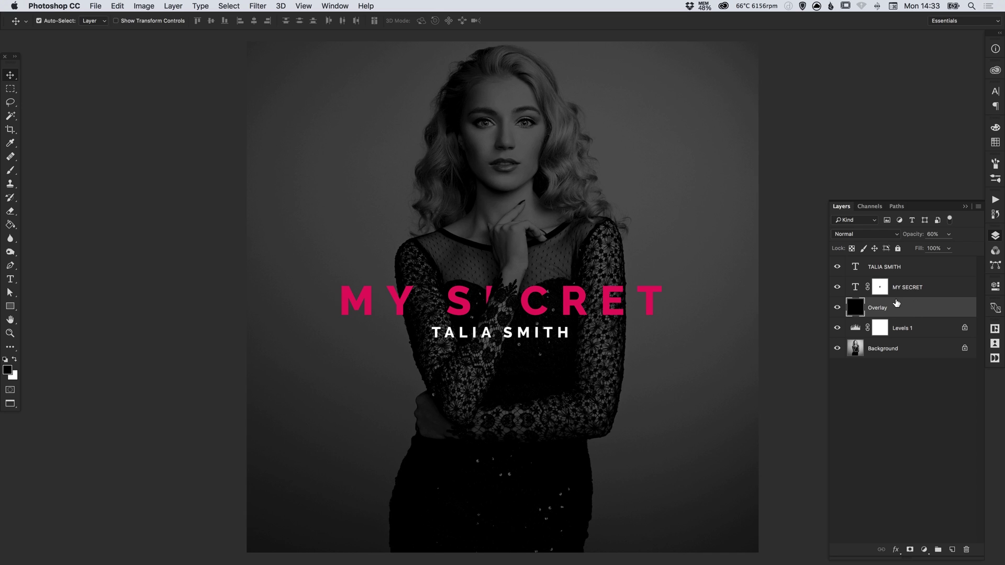
key("5")
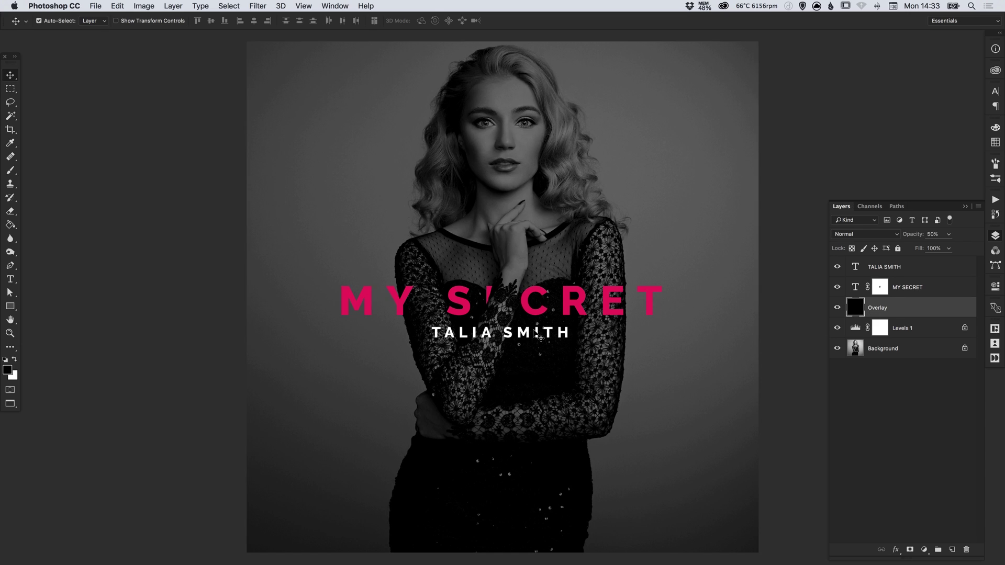
key("4")
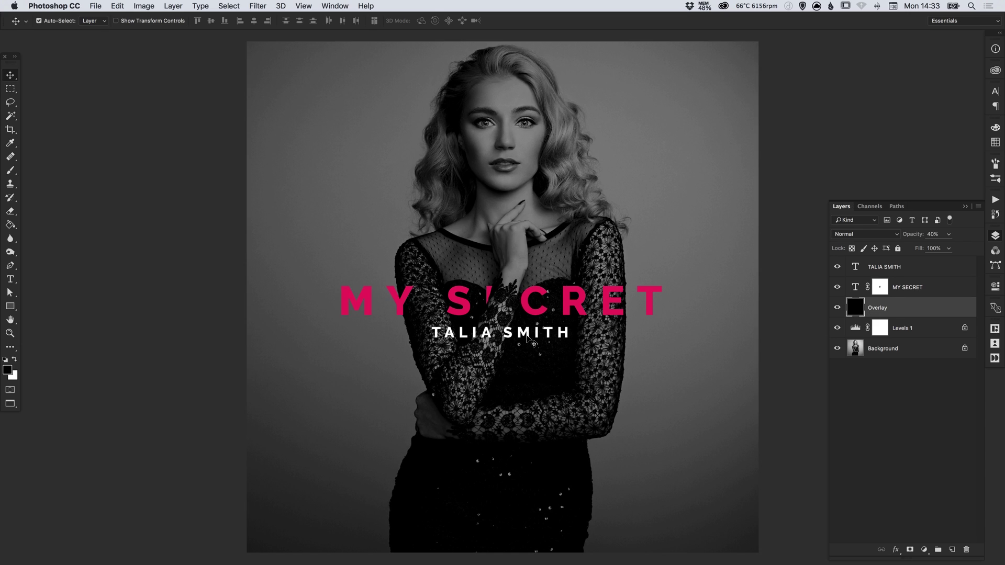
key("3")
key("2")
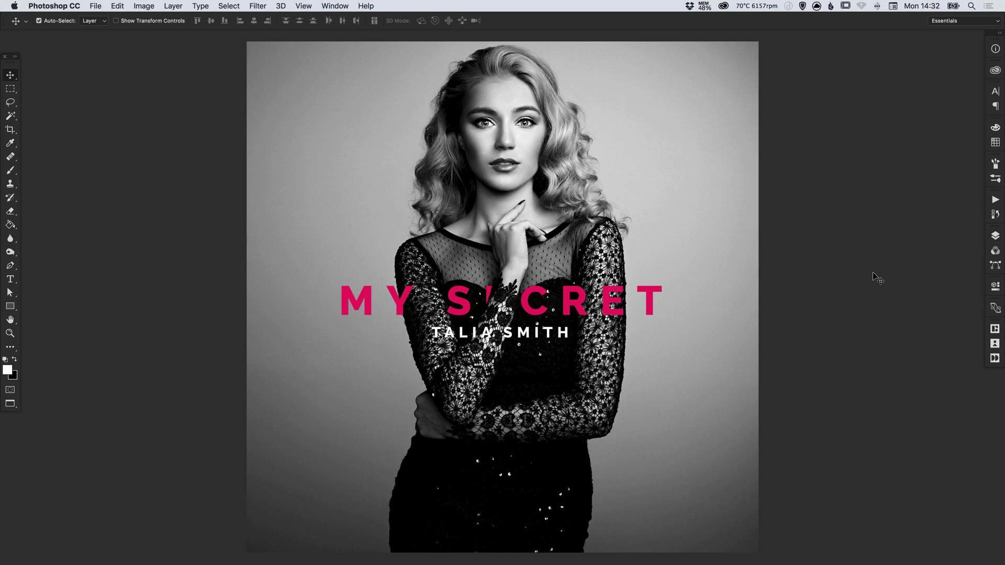